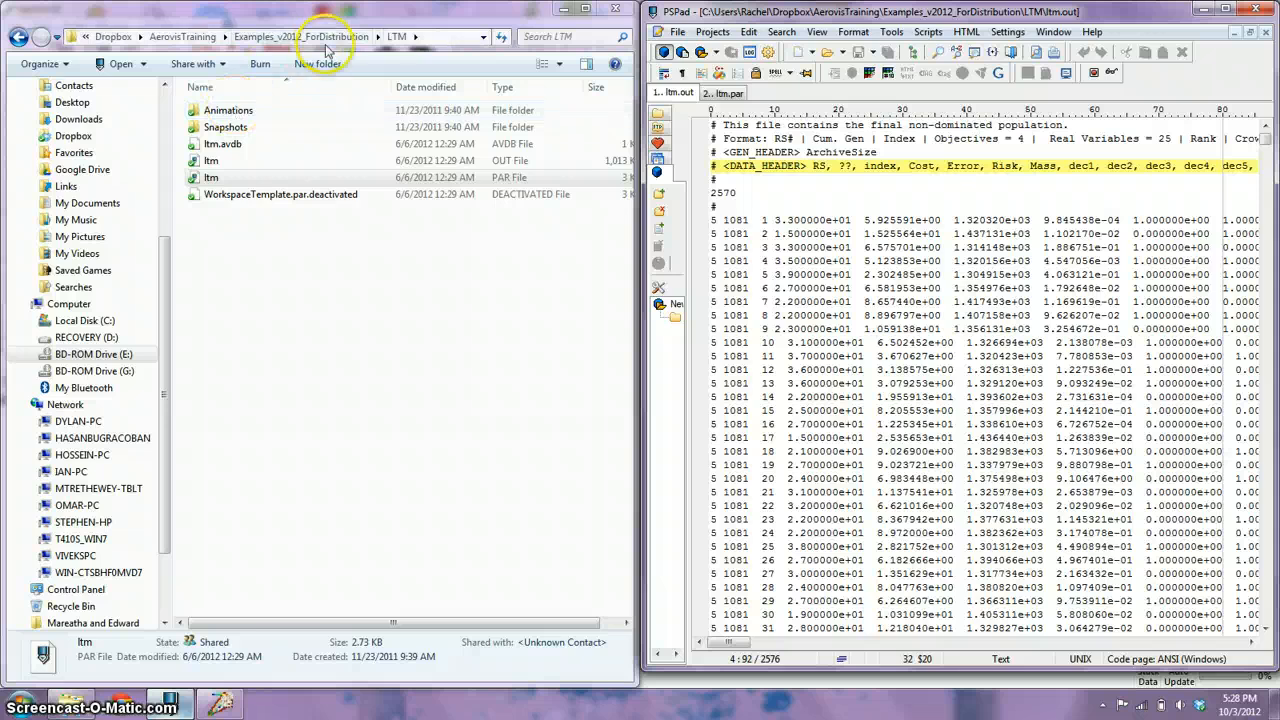
Reopen the LTM folder inside Examples_v2012_ForDistribution, and examine the data header and the solution-count line in ltm.out.
left_click(318, 38)
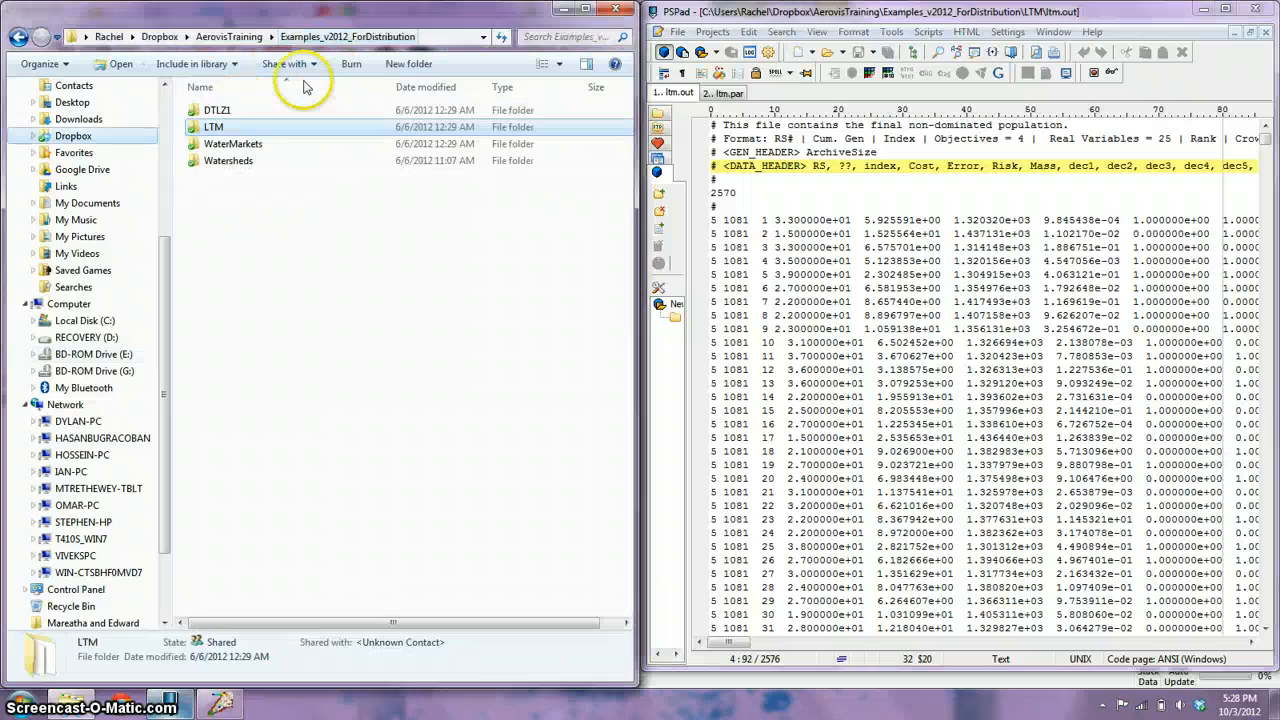
double_click(220, 127)
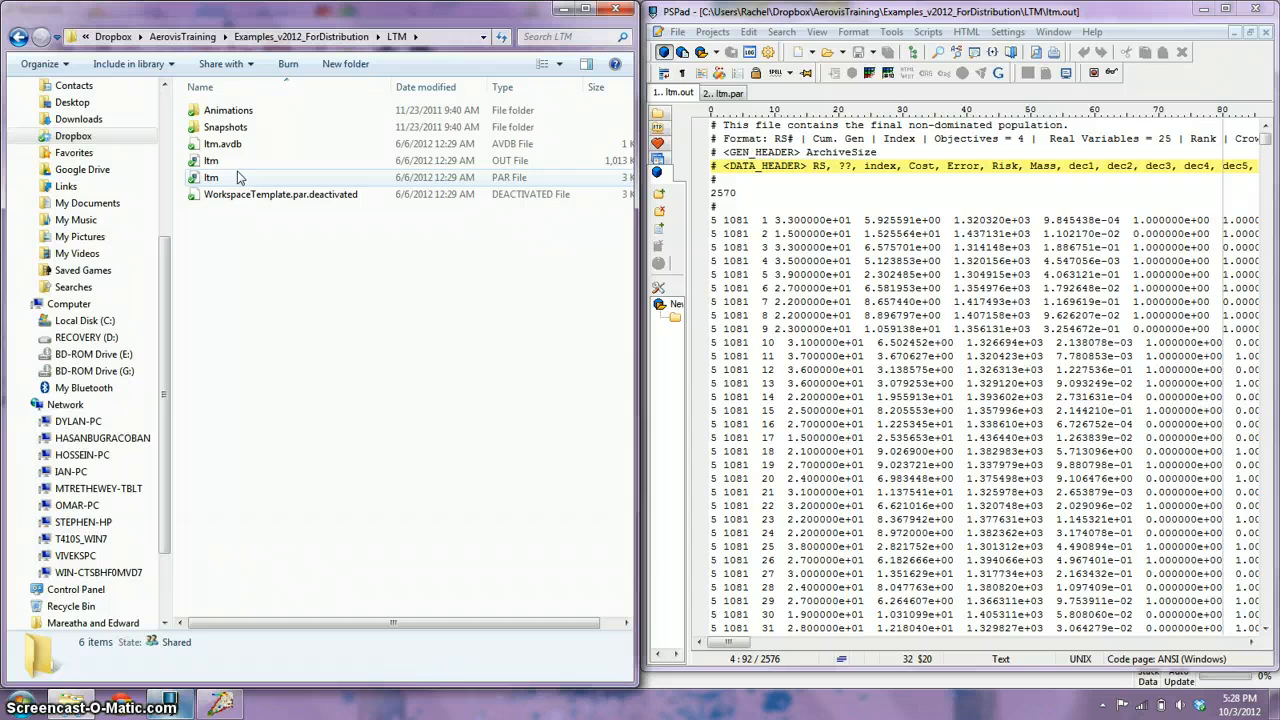
left_click(818, 167)
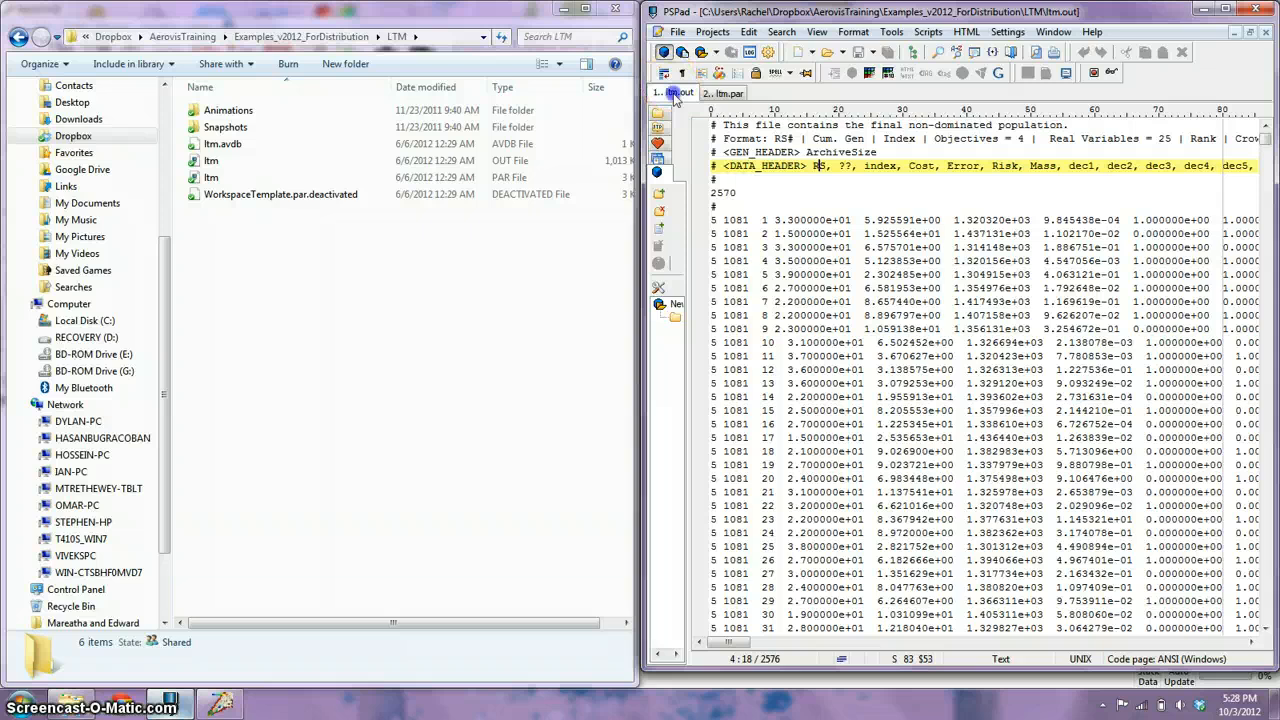
left_click(742, 180)
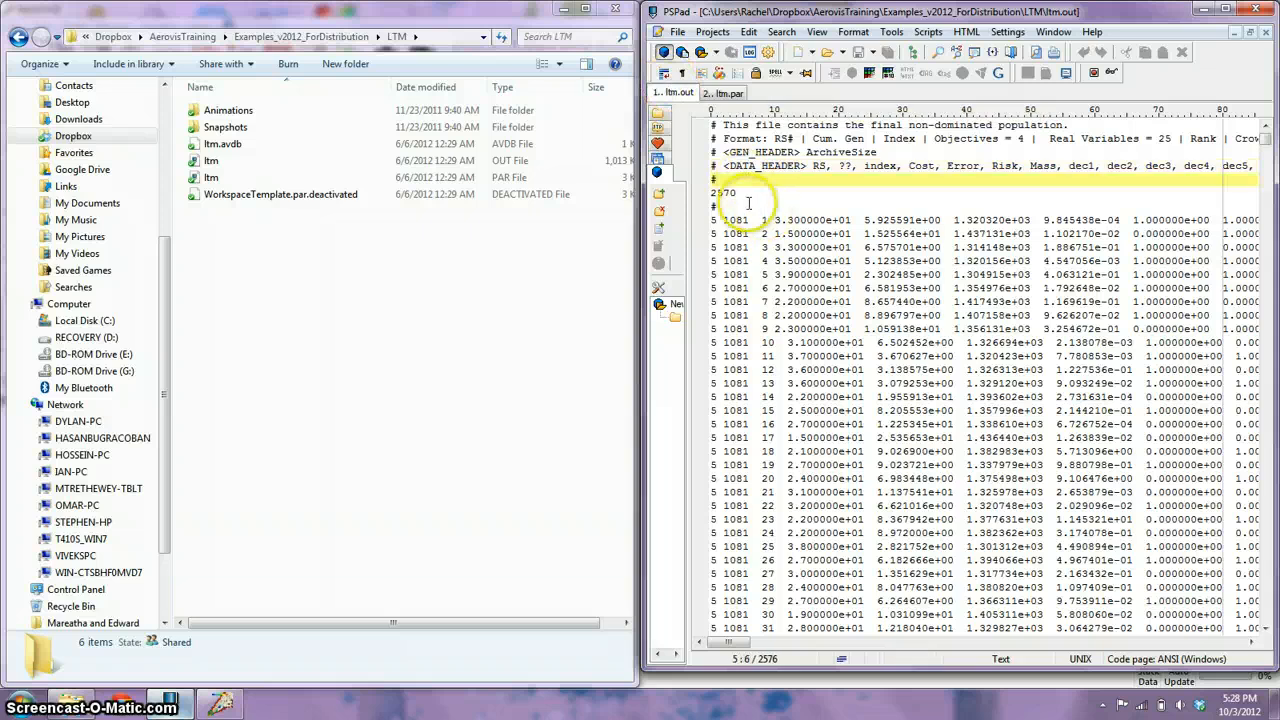
left_click(743, 194)
key("shift+Left")
key("shift+Left")
key("shift+Left")
key("shift+Left")
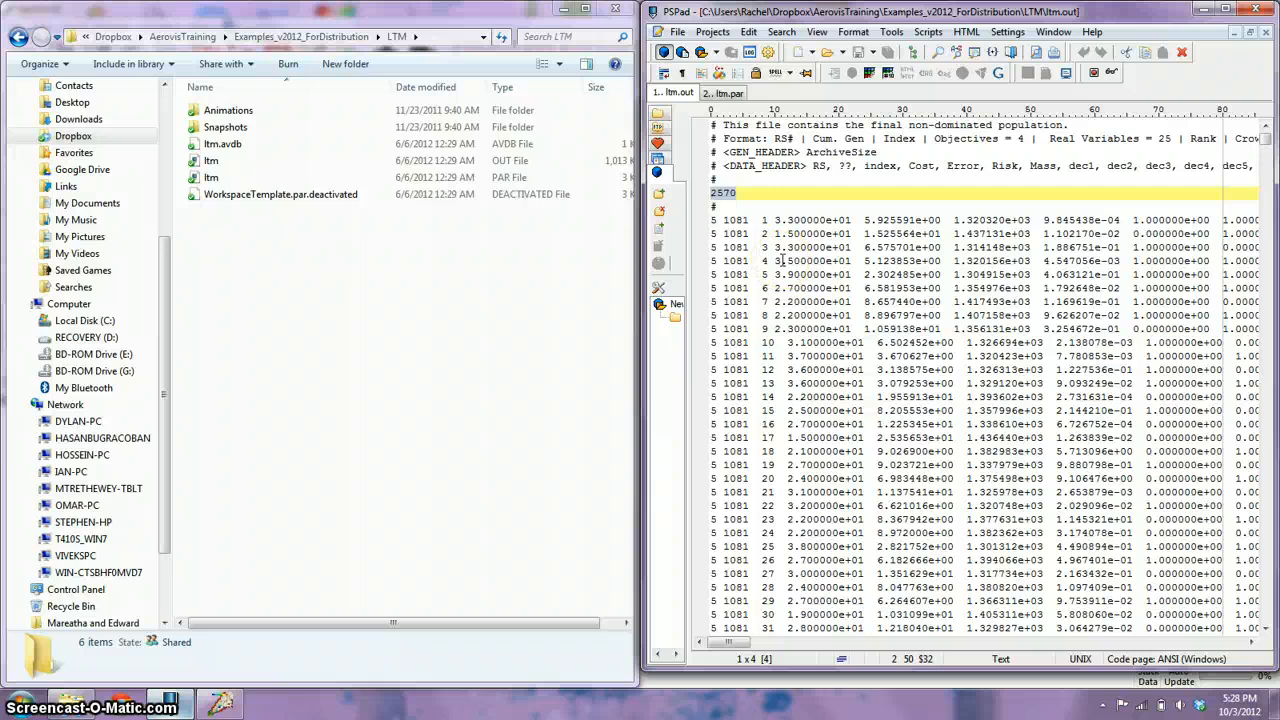
Highlight the header block of ltm.out from the first comment line down to the first data row.
left_click(714, 126)
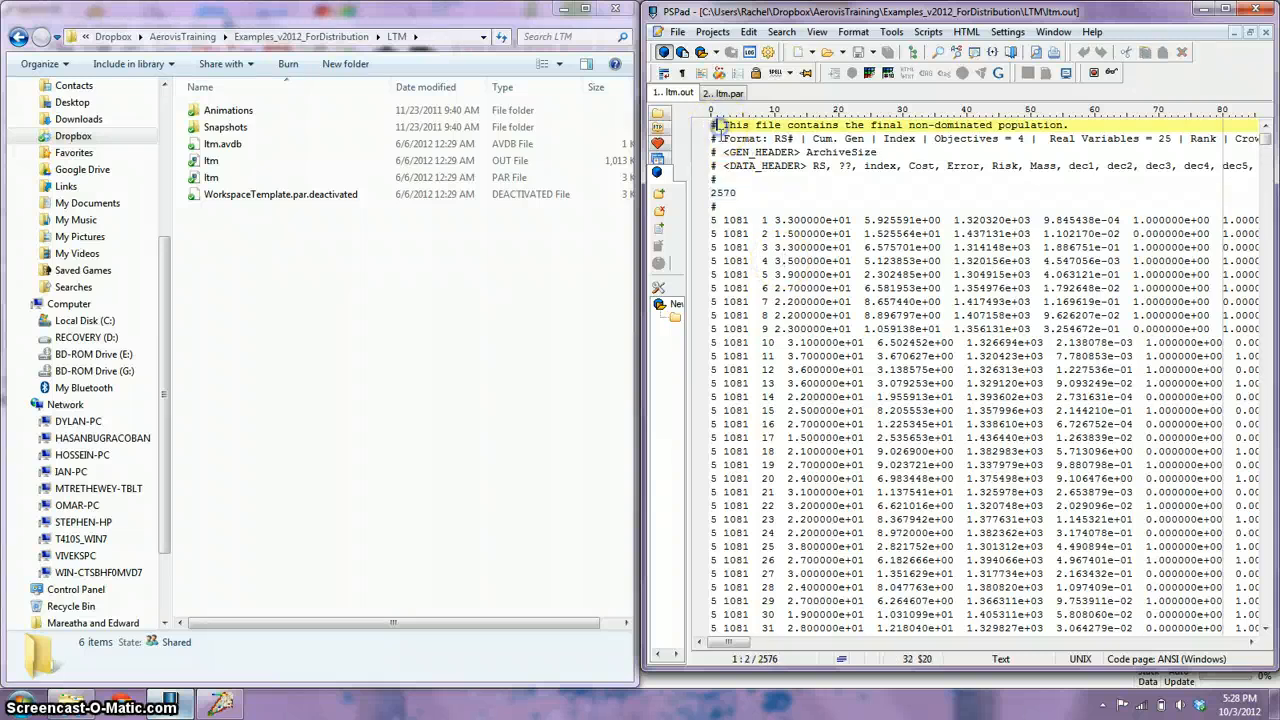
key("shift+Down")
key("shift+Down")
key("shift+Down")
key("shift+Down")
key("shift+Down")
key("shift+Down")
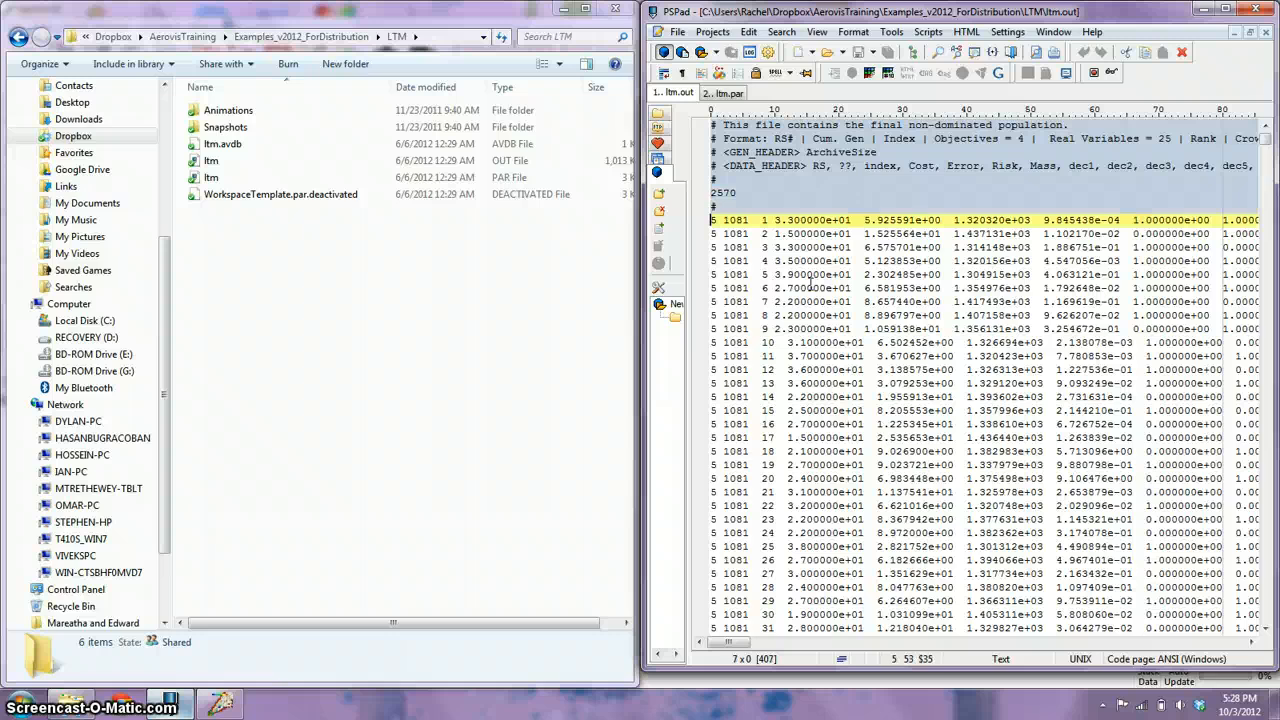
key("ctrl+Home")
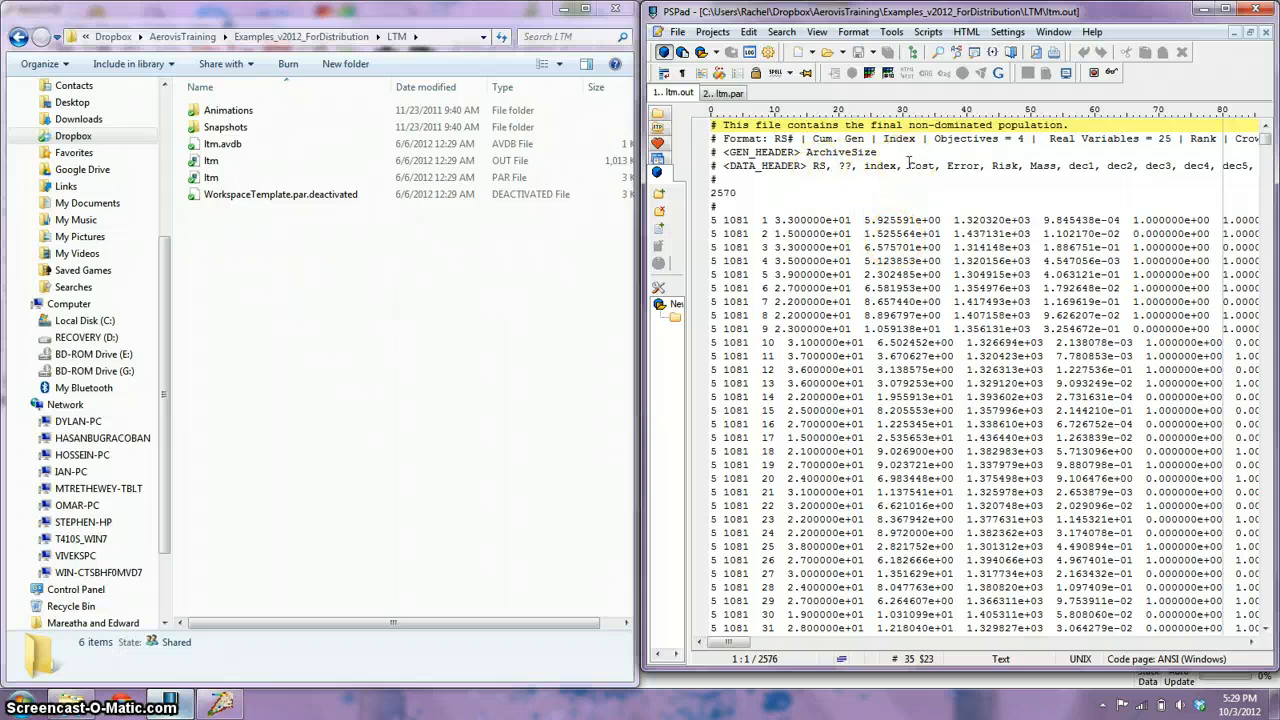
Examine the objective names, the decision variable names and the comment-marker lines in the header of ltm.out.
left_click_drag(908, 167, 1063, 170)
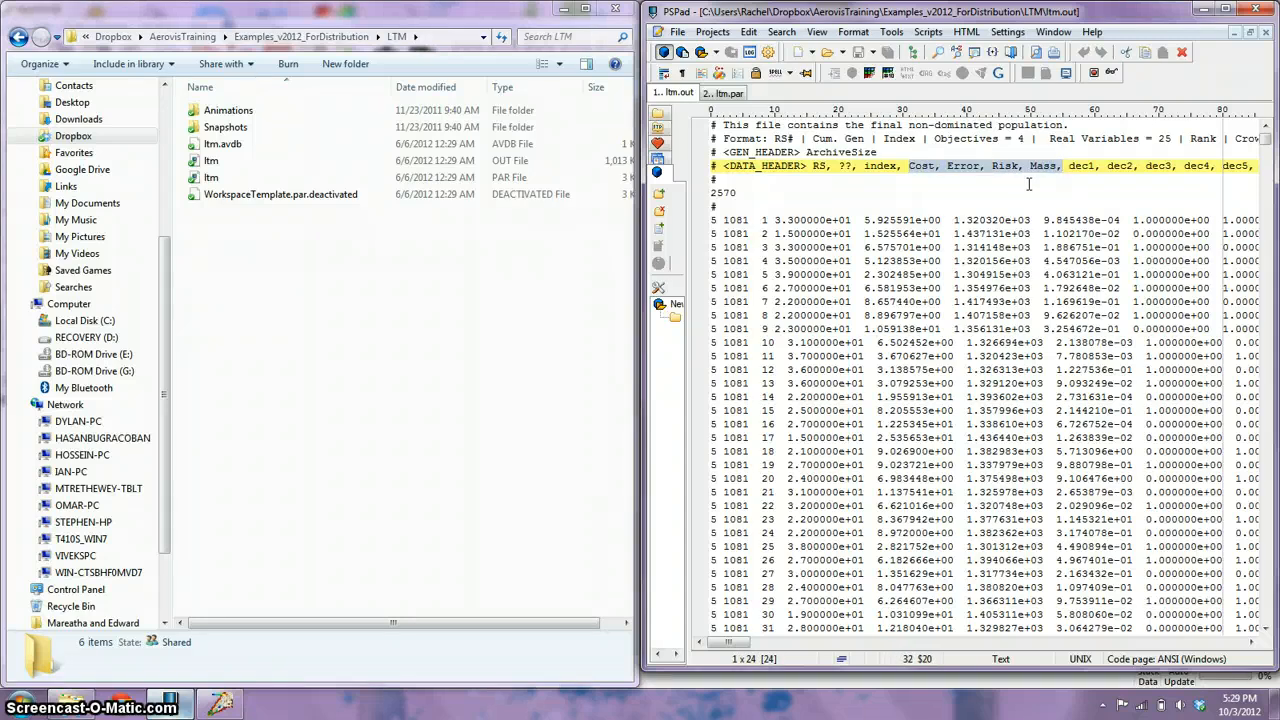
left_click_drag(1068, 166, 1204, 164)
left_click(1206, 163)
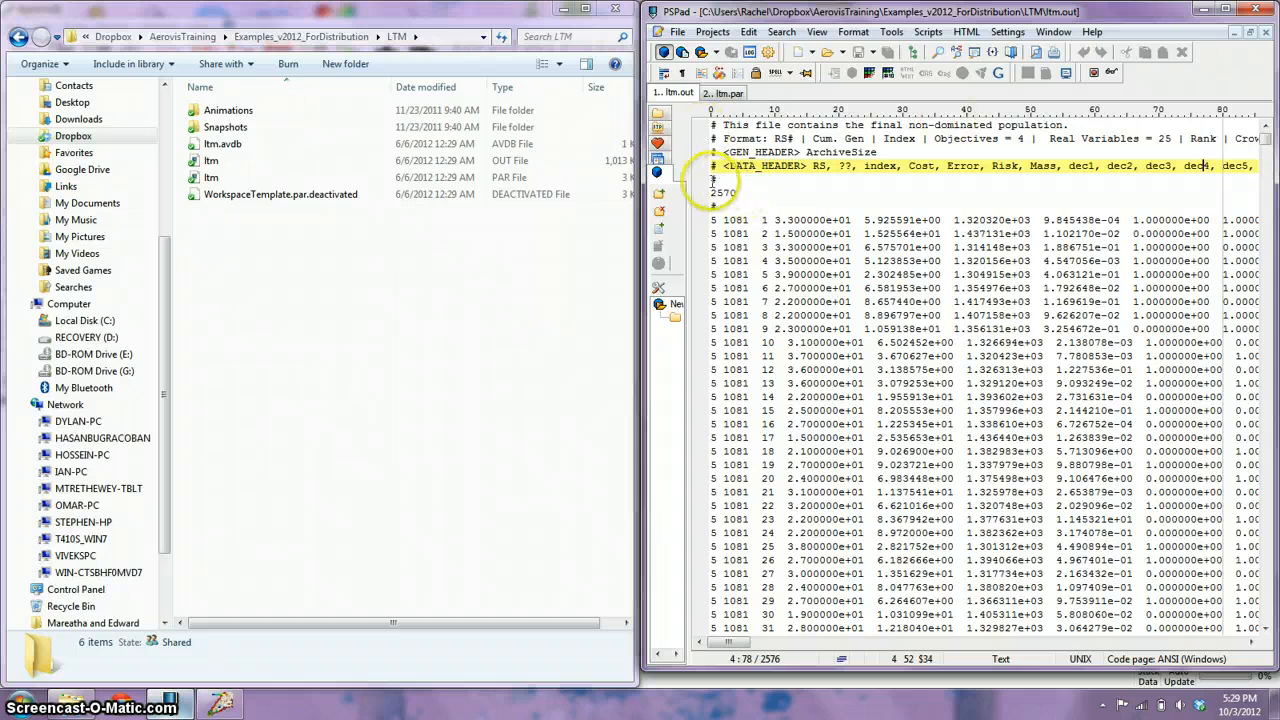
left_click_drag(712, 179, 714, 204)
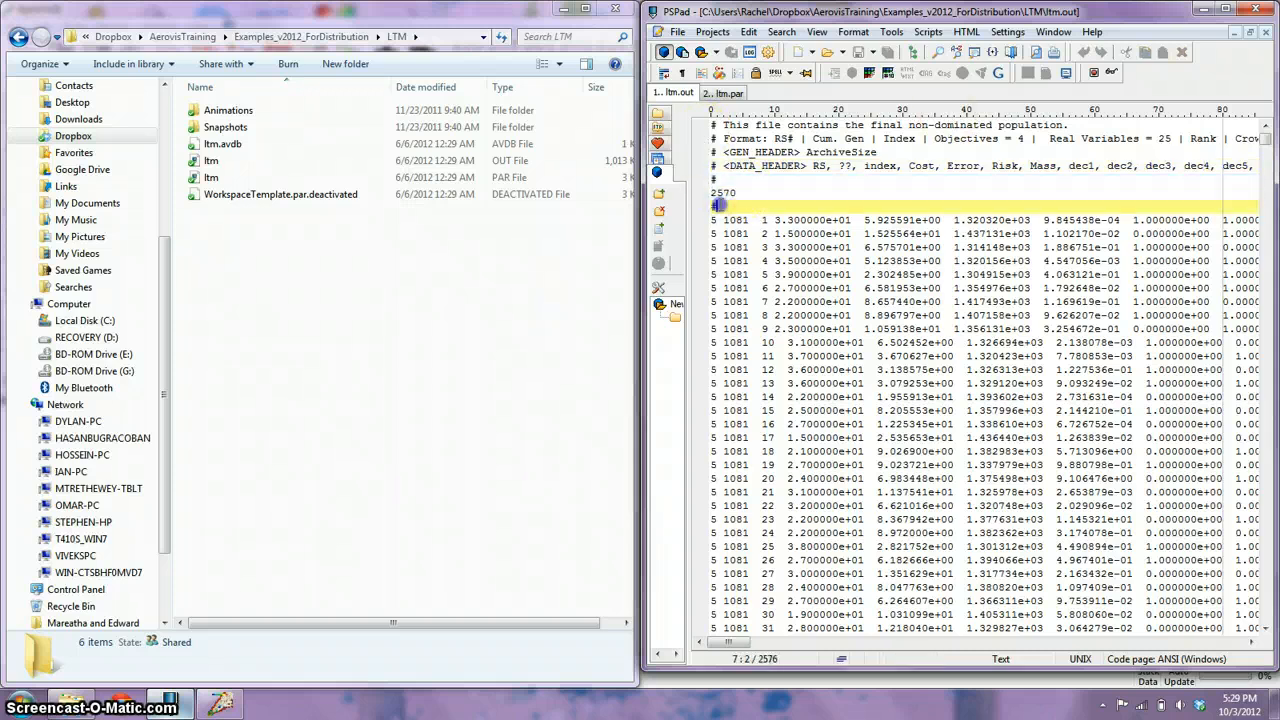
left_click(713, 179)
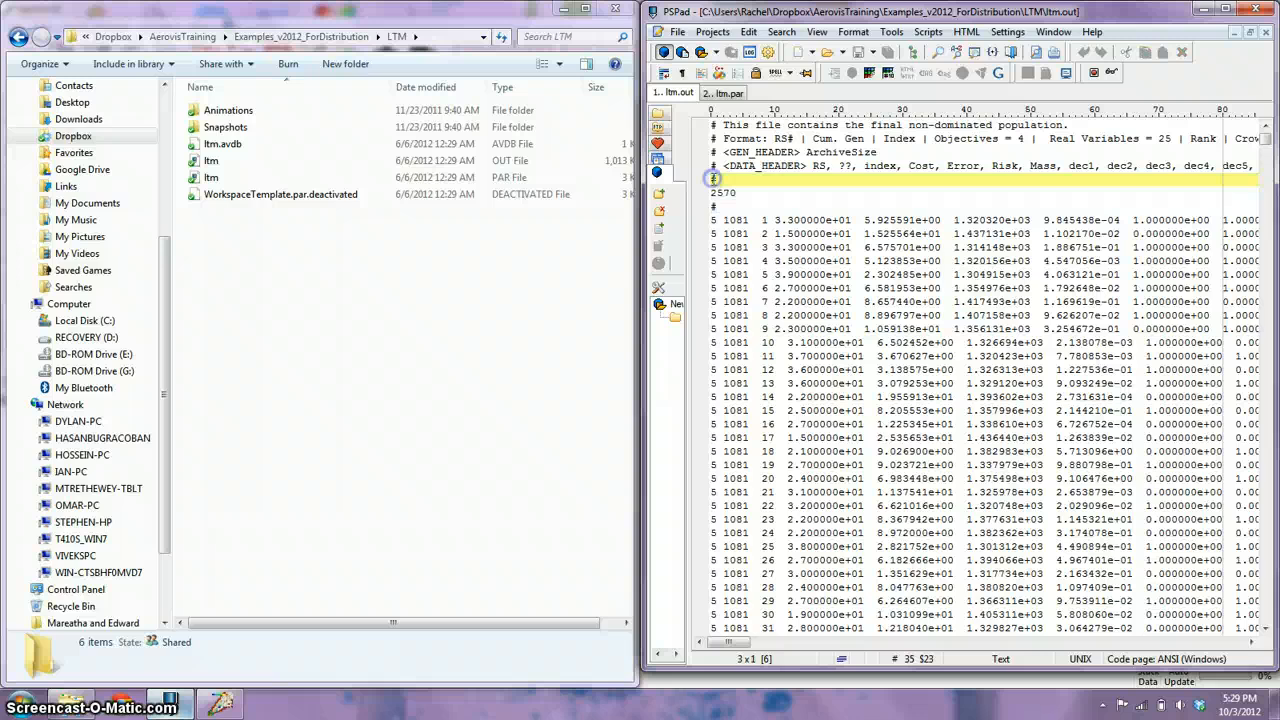
View ltm.par briefly, and return to ltm.out to highlight its whole header block.
left_click(721, 93)
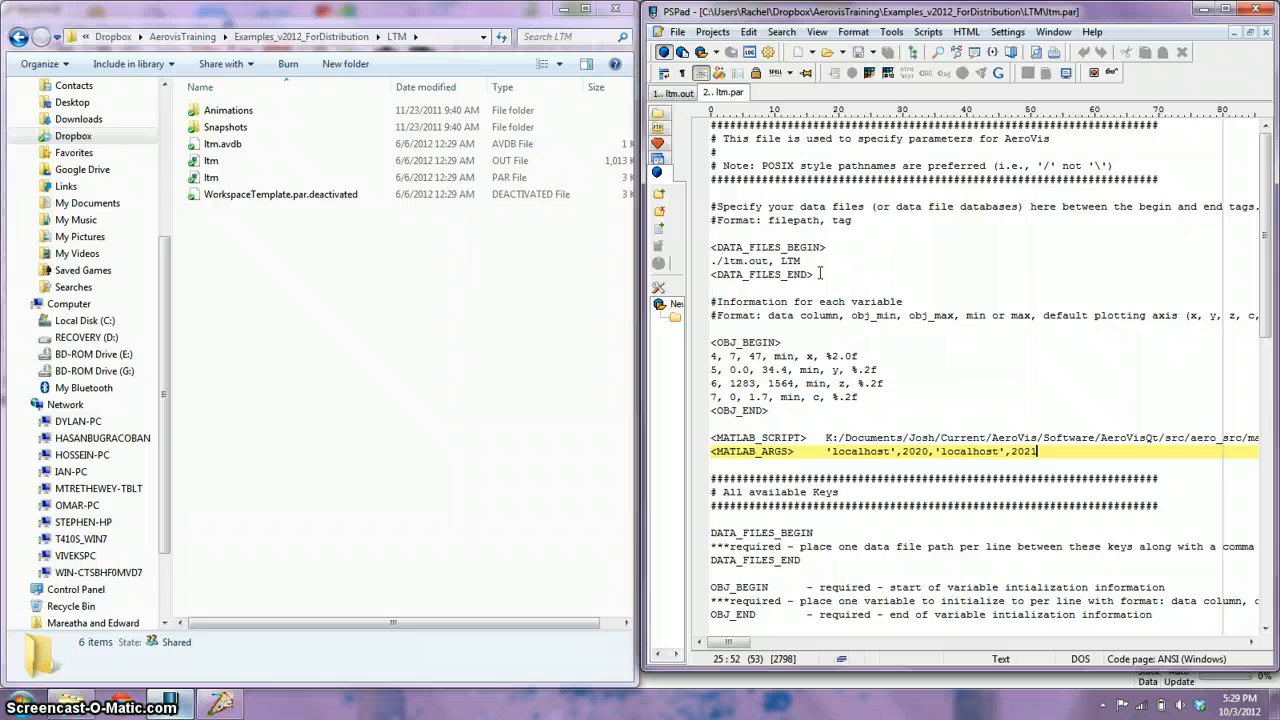
left_click(670, 93)
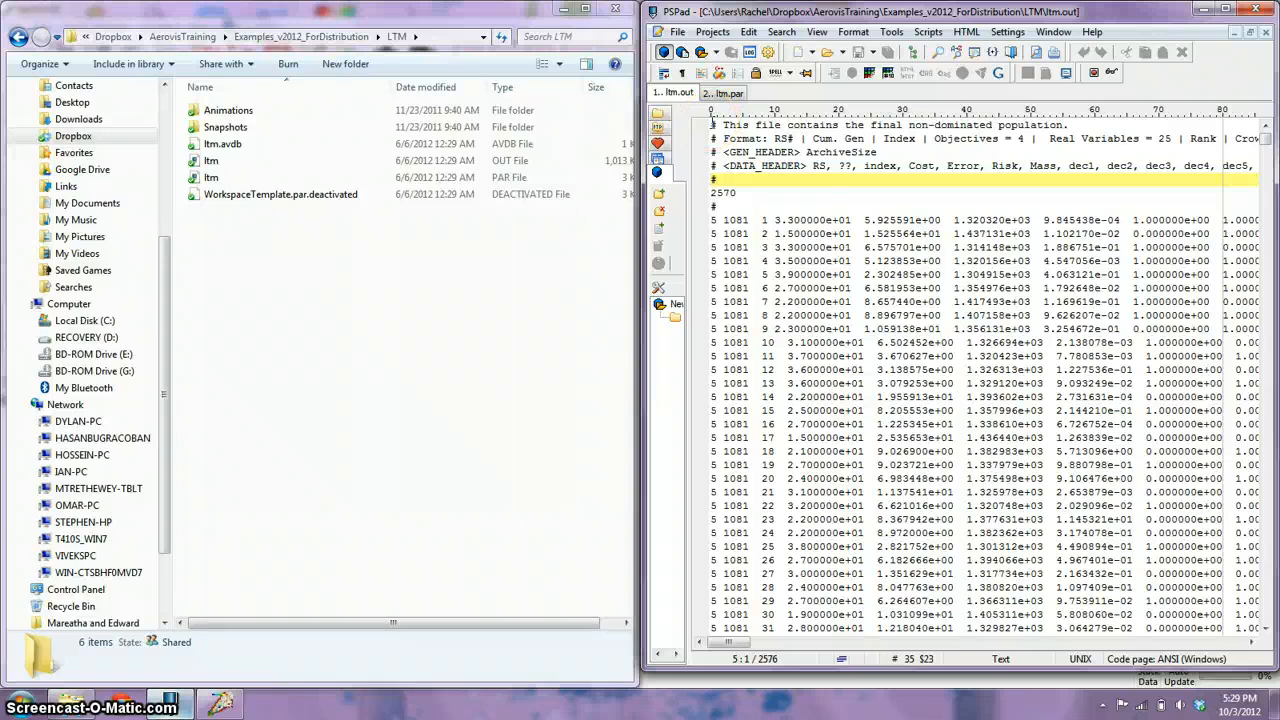
left_click_drag(711, 121, 720, 214)
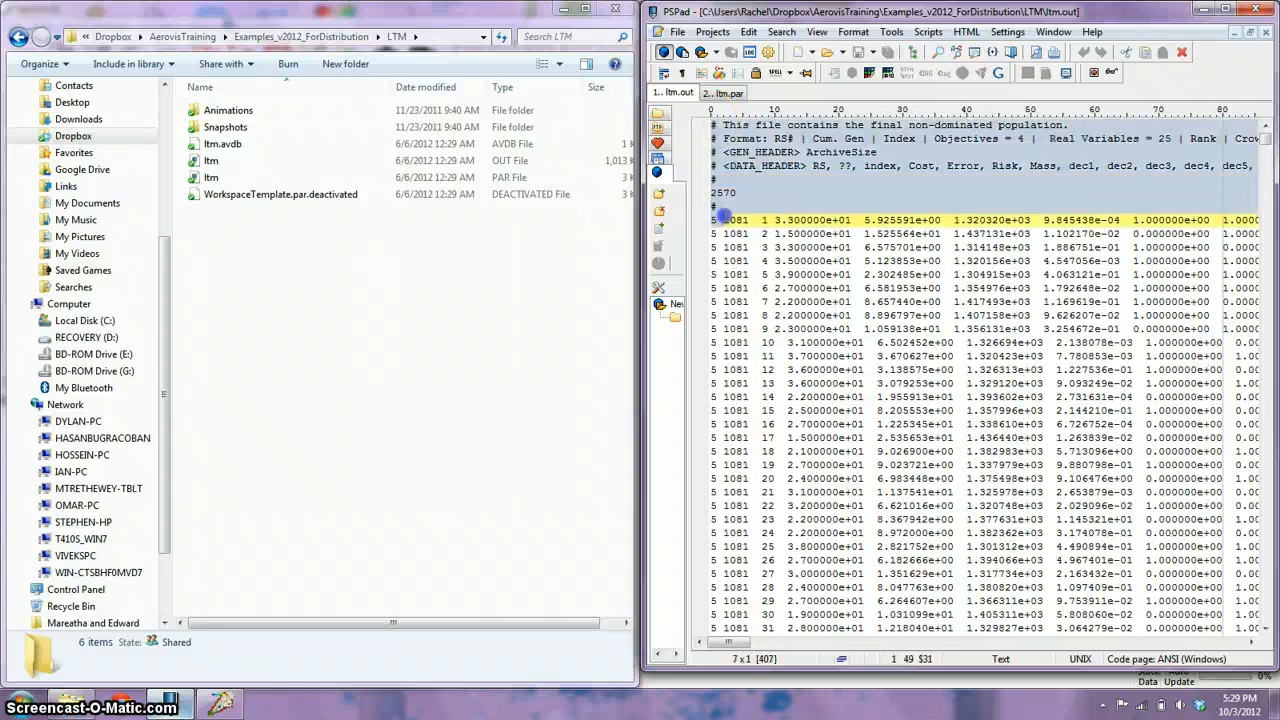
left_click(720, 207)
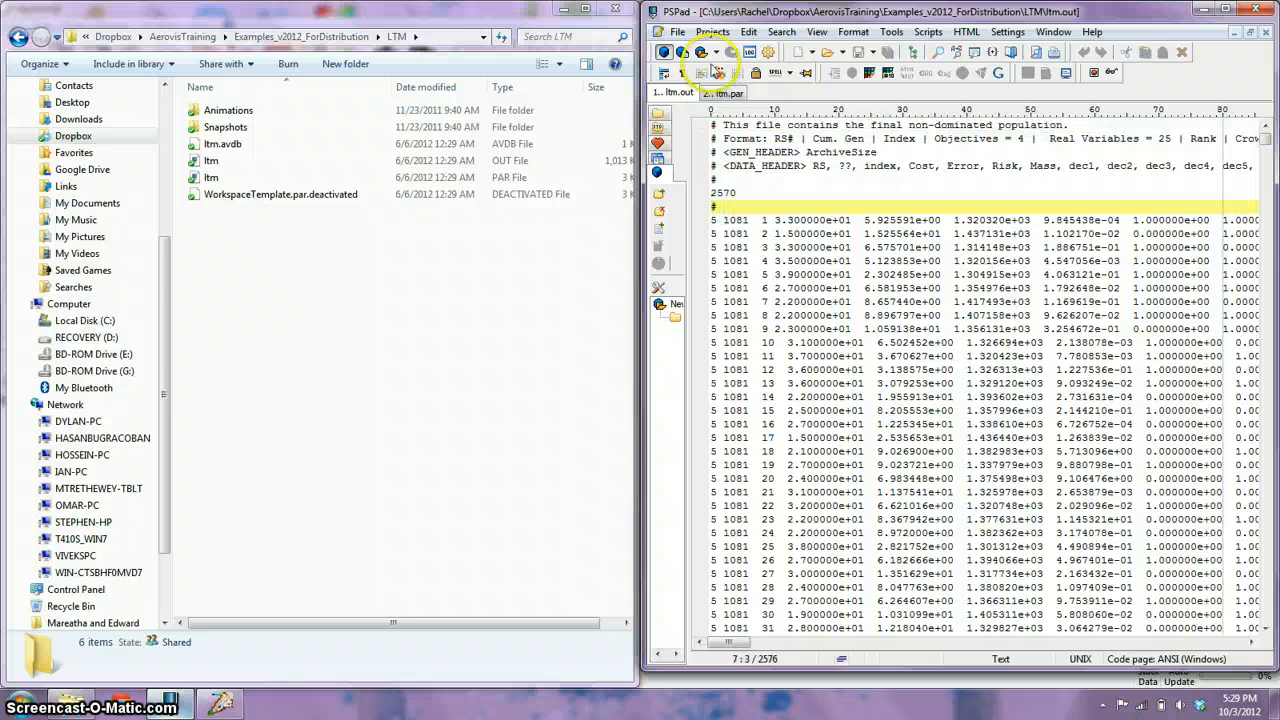
Switch to ltm.par and examine the data file path ./ltm.out and its LTM tag in the DATA_FILES section.
left_click(726, 93)
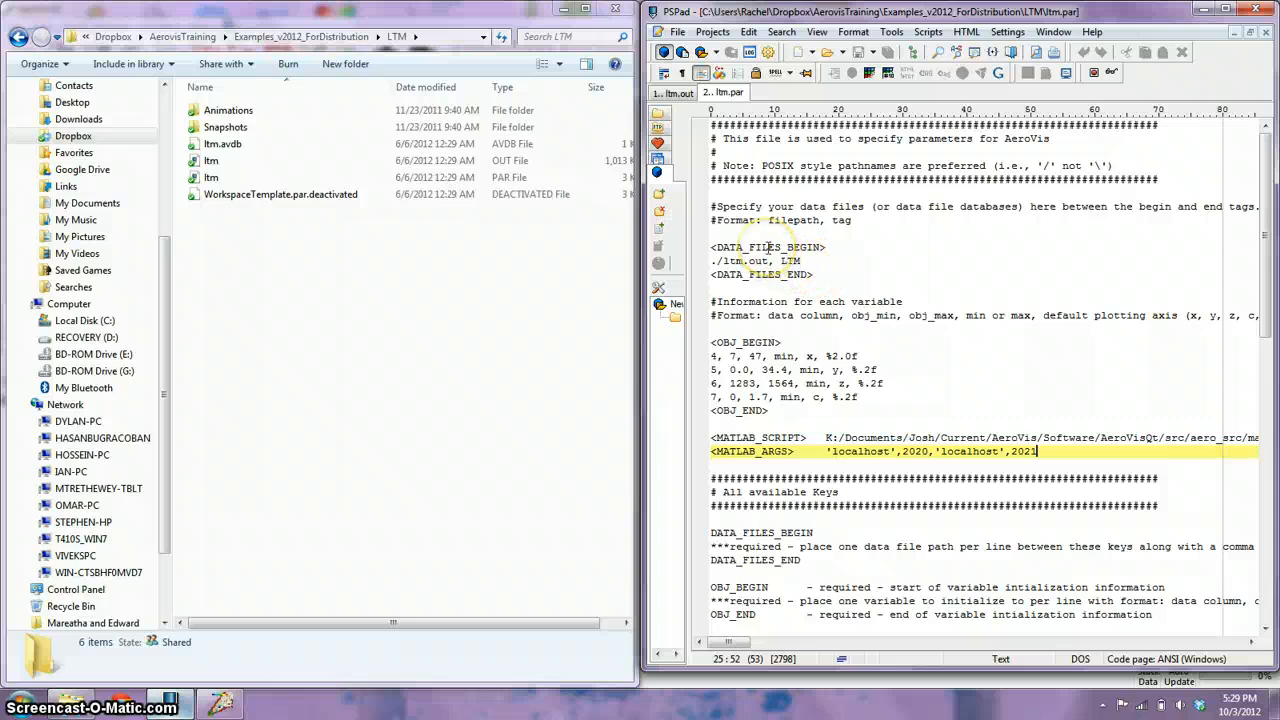
double_click(795, 261)
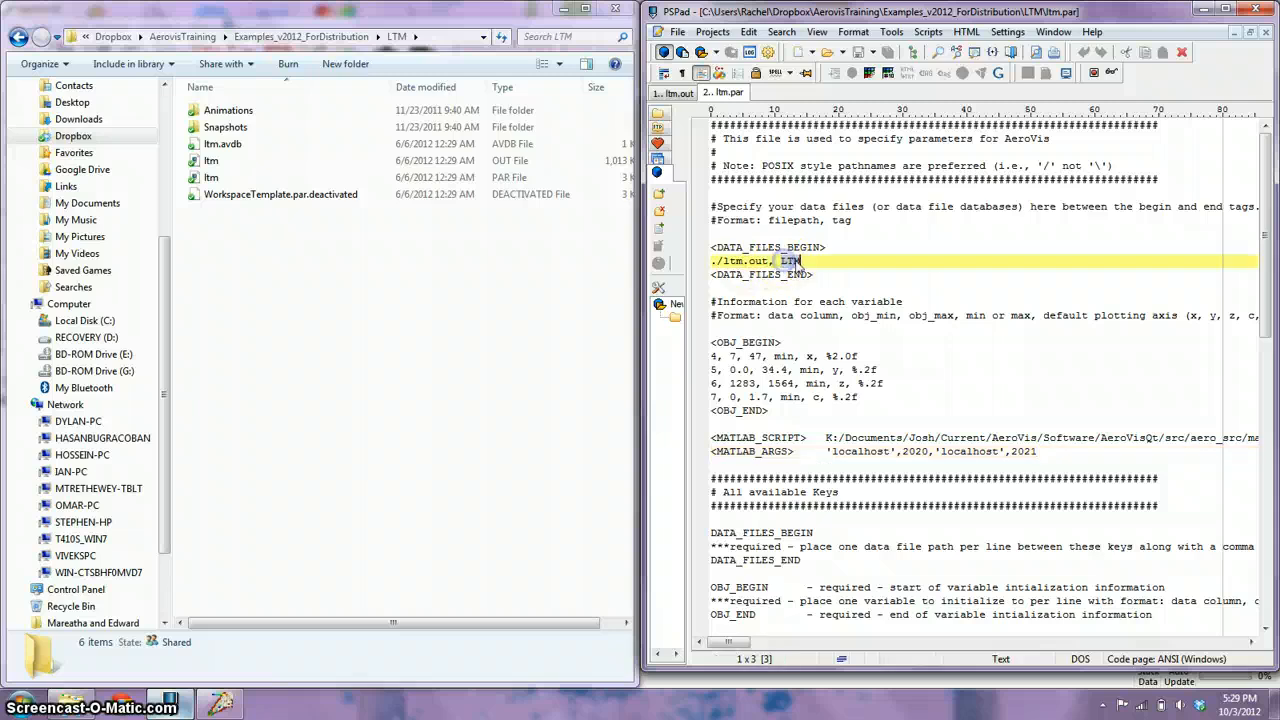
double_click(757, 261)
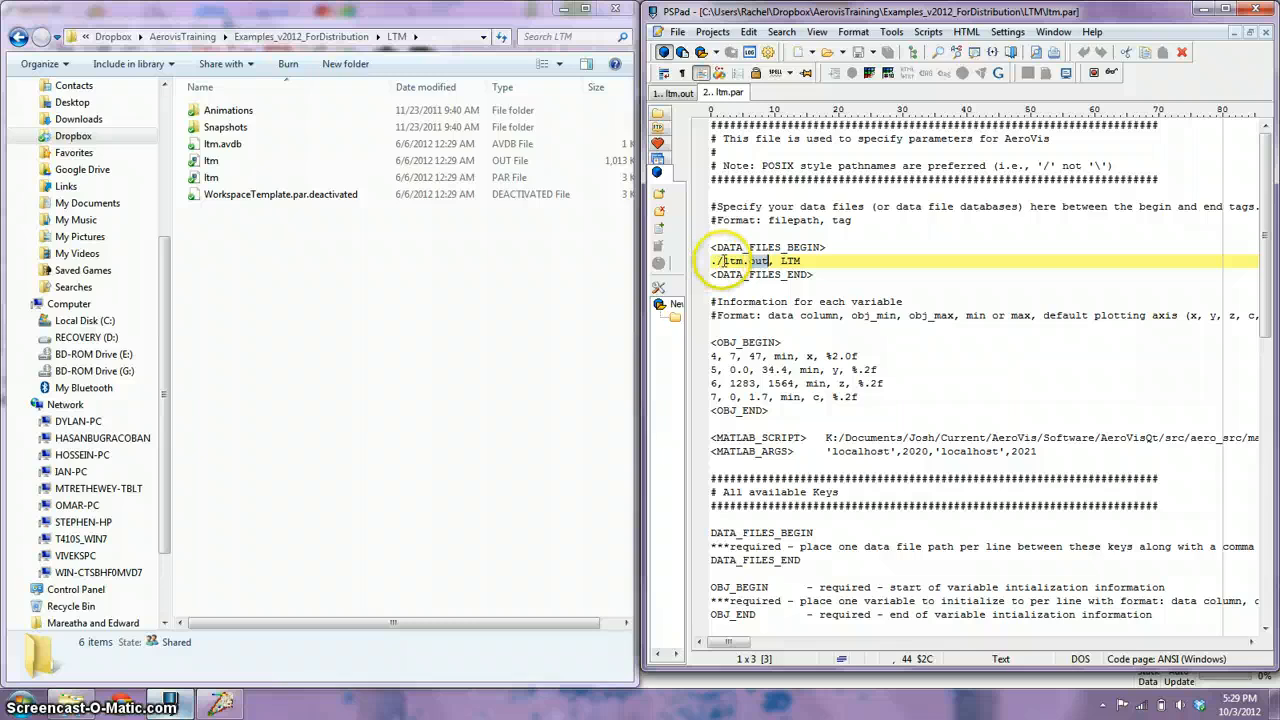
left_click(711, 261)
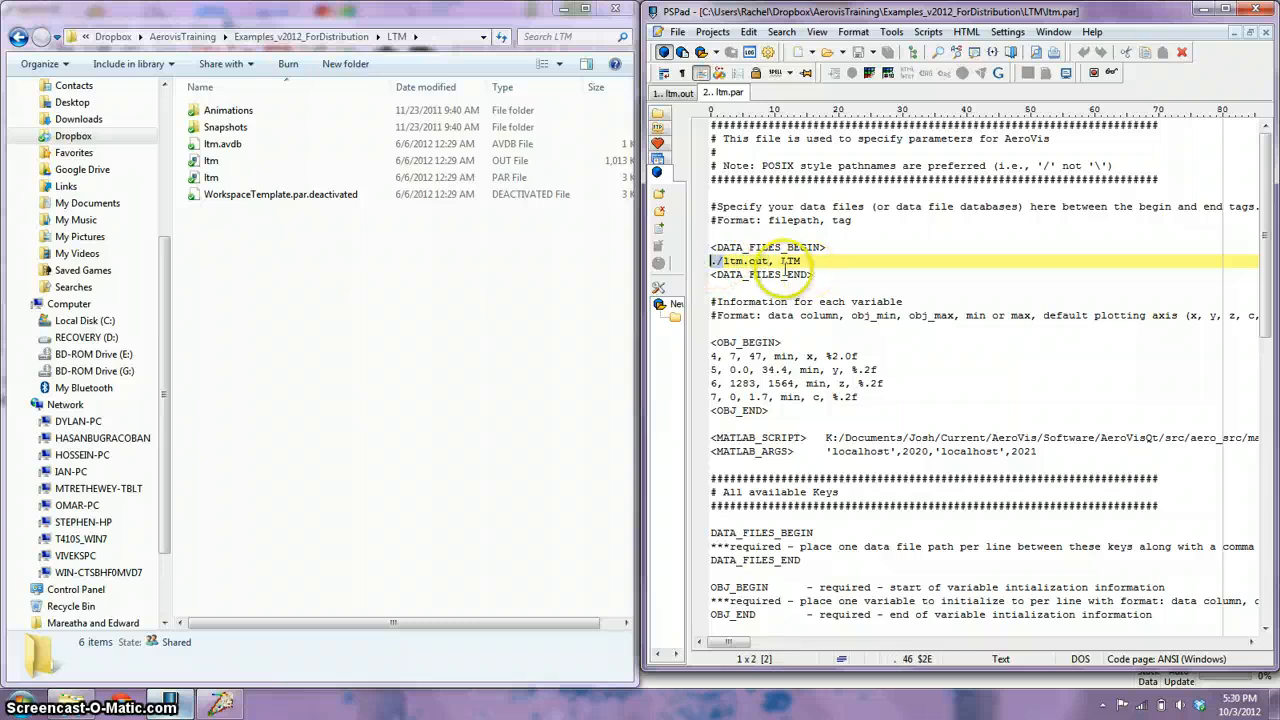
double_click(798, 261)
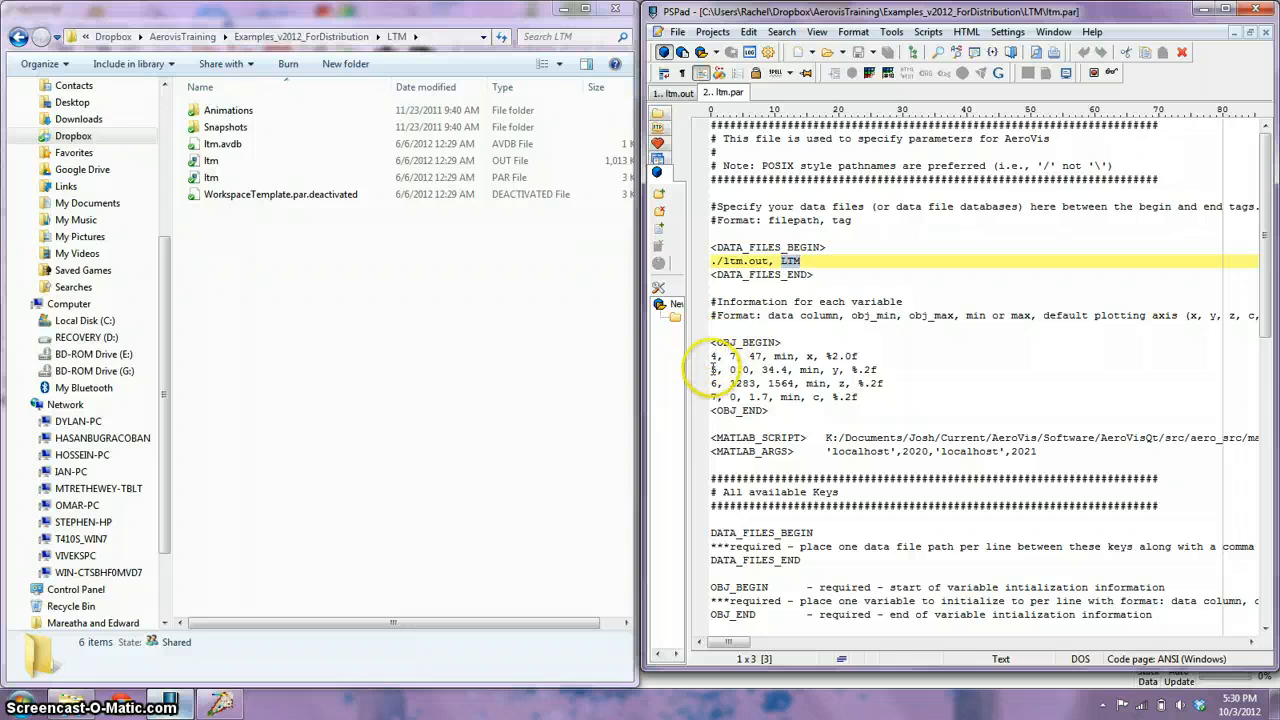
Examine the first objective line in ltm.par: its data column, limits, min setting, x plotting axis and %2.0f number format.
left_click(709, 355)
left_click_drag(713, 355, 768, 356)
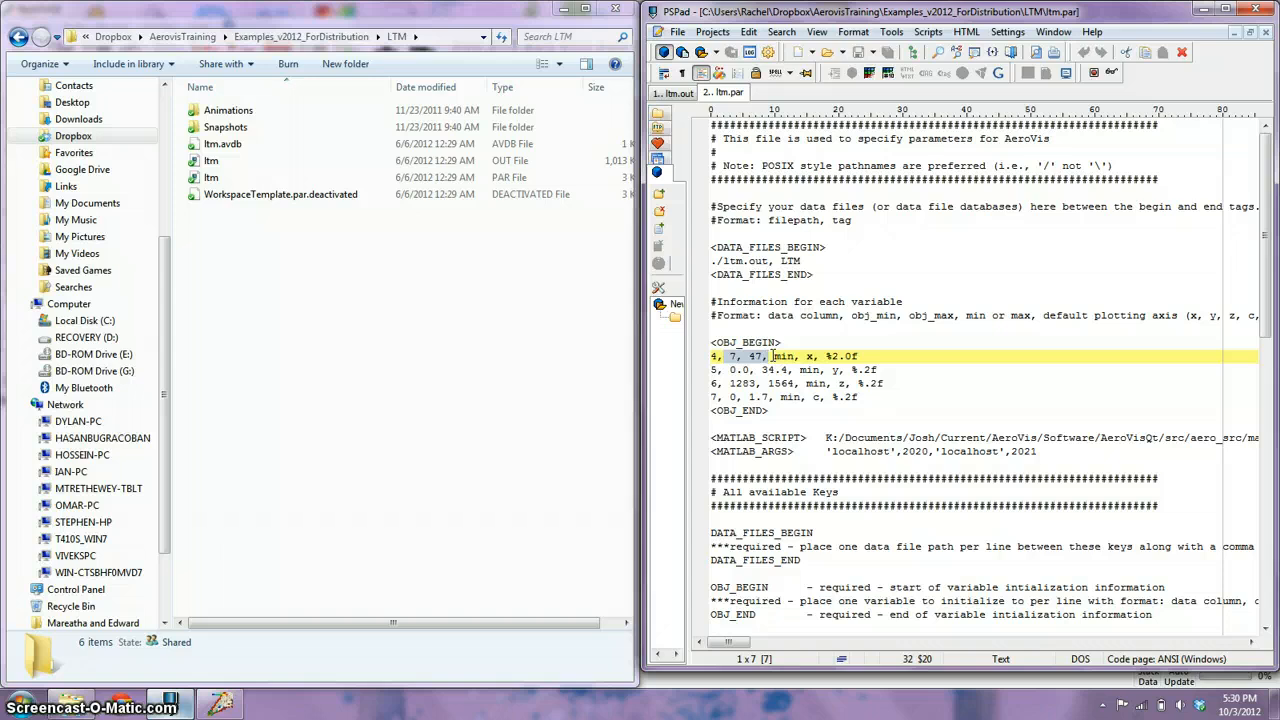
left_click_drag(774, 356, 790, 356)
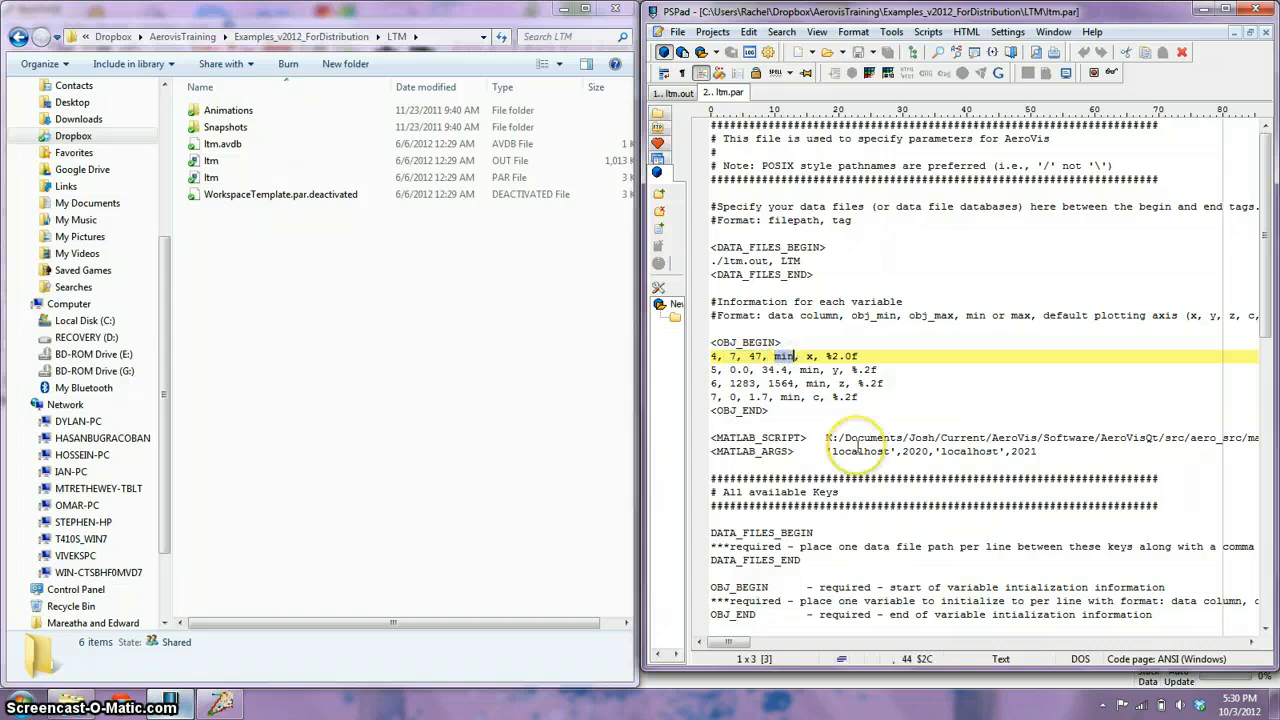
left_click(800, 356)
left_click(806, 356)
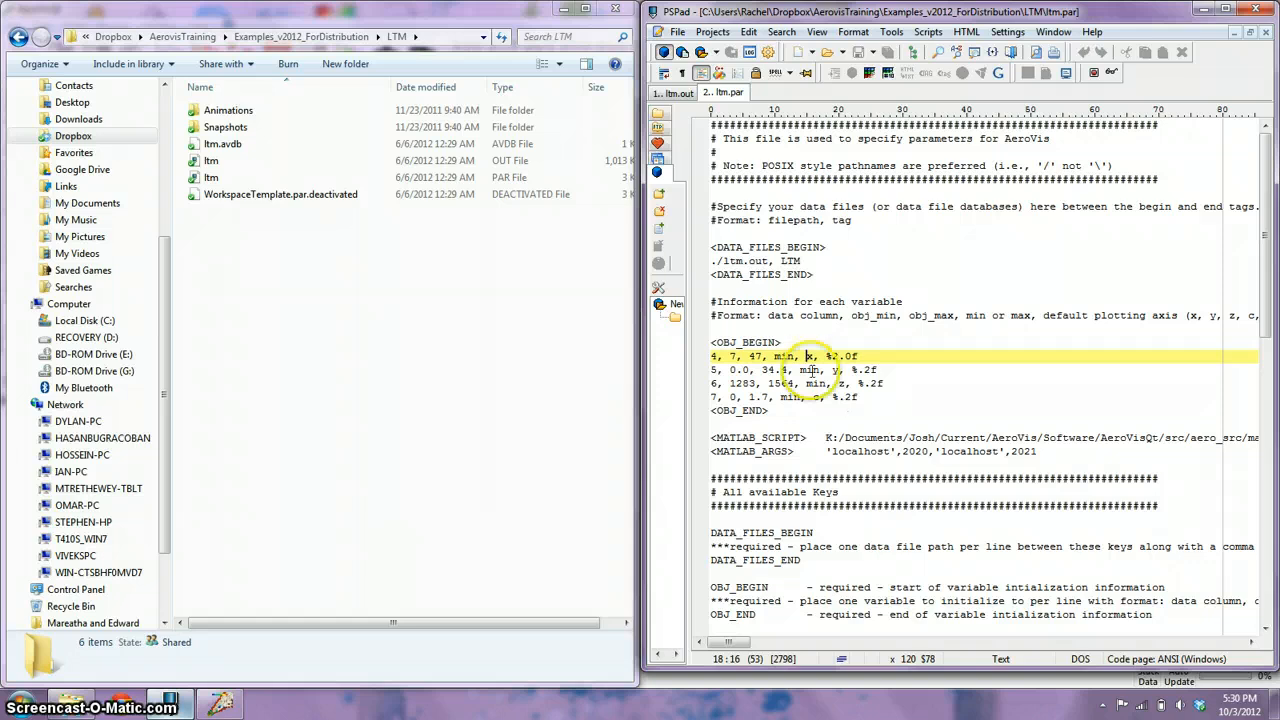
left_click_drag(826, 357, 855, 356)
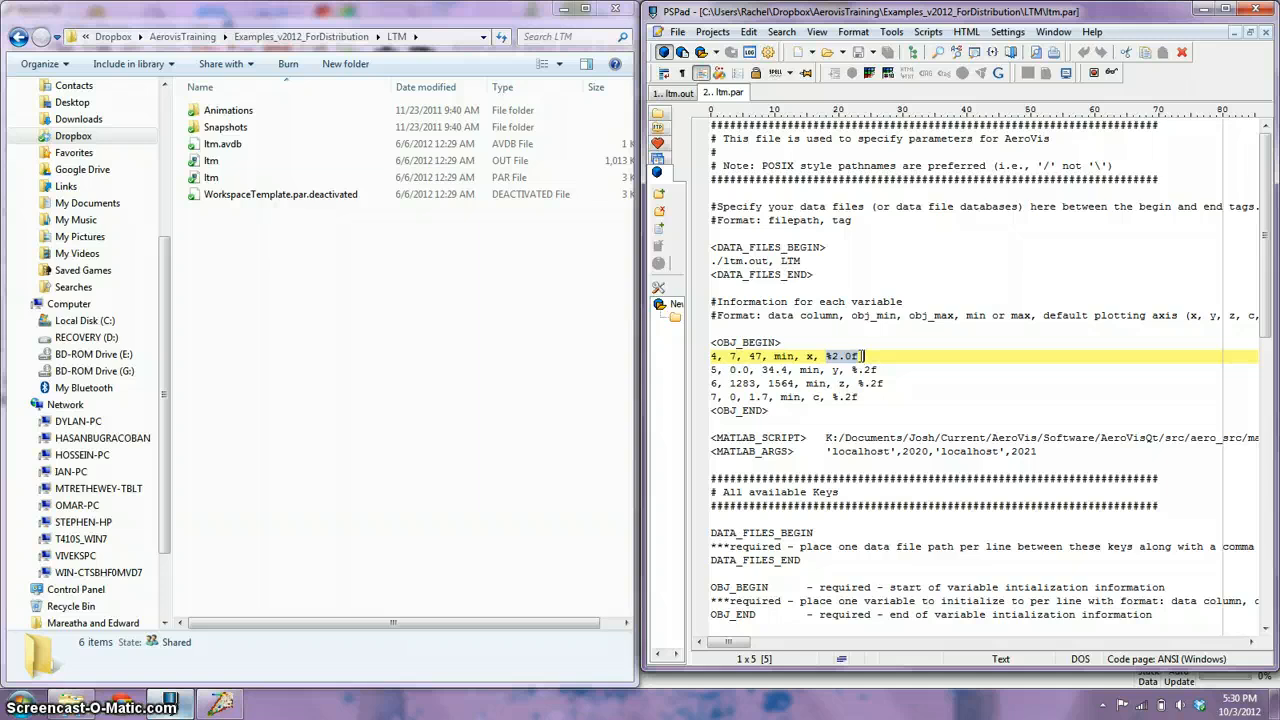
left_click(856, 357)
left_click_drag(826, 356, 866, 355)
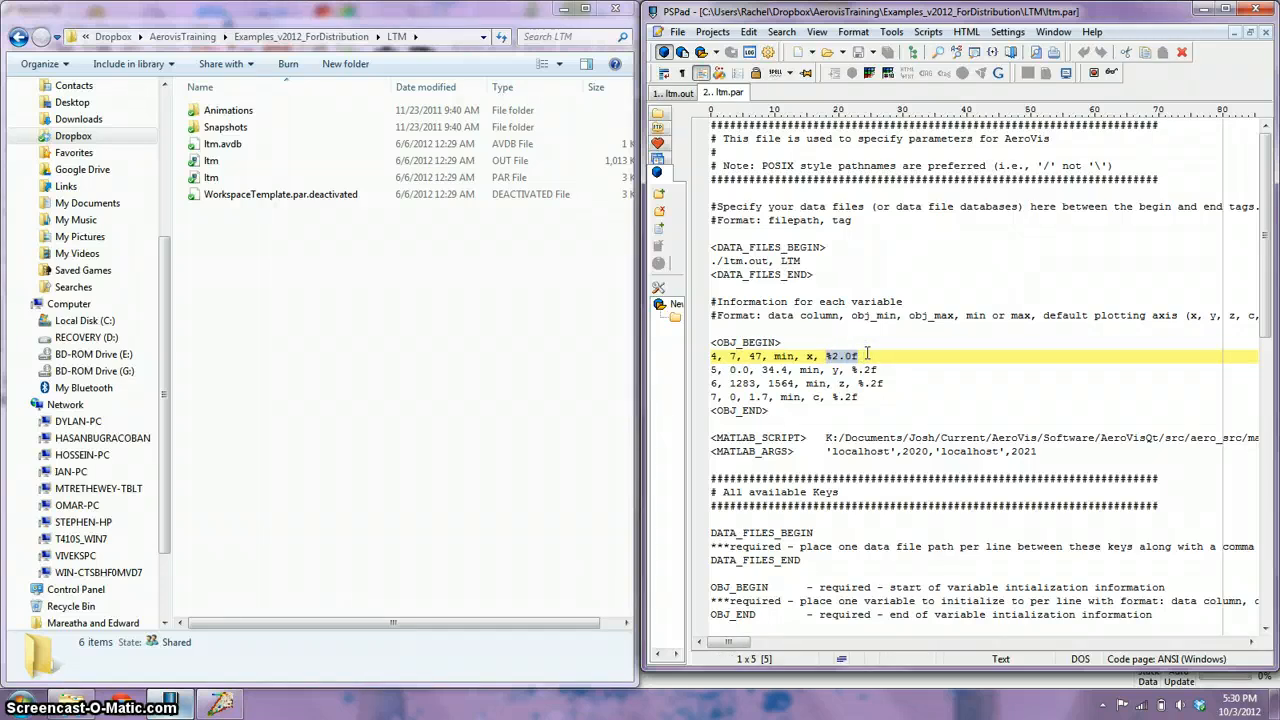
left_click(866, 356)
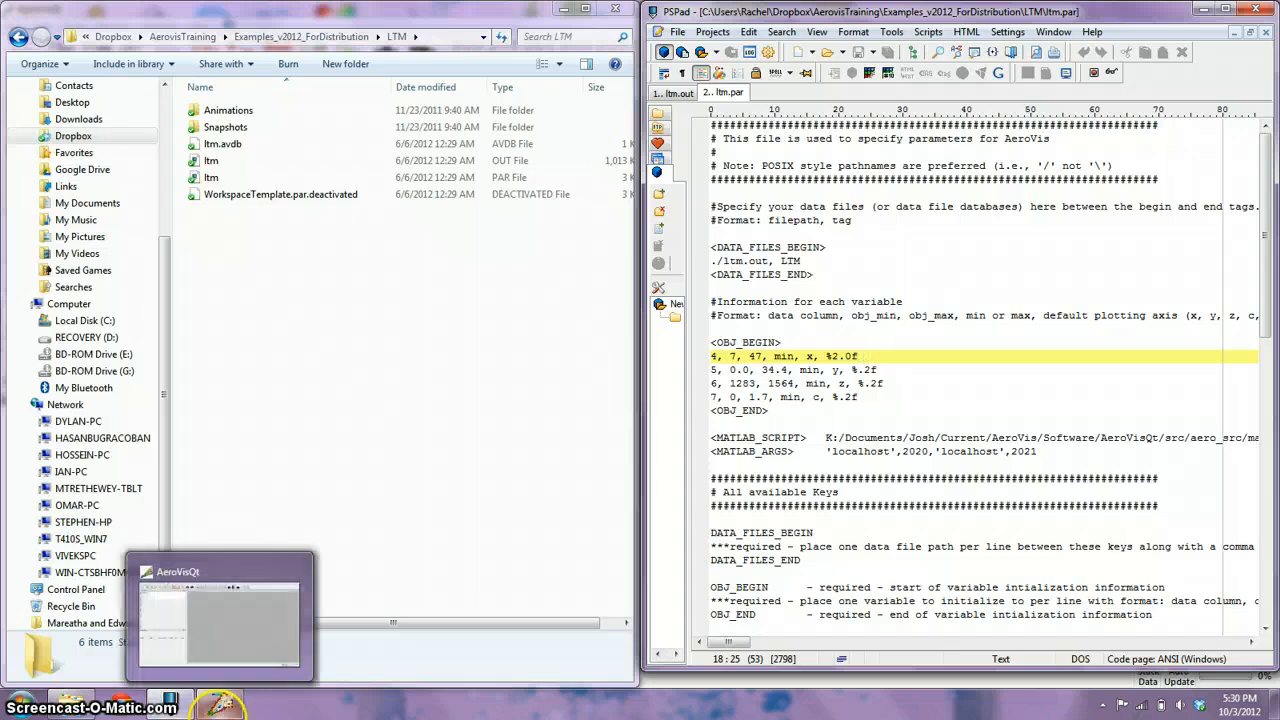
Switch to AeroVisQt and create a new project from the ltm parameter file in the LTM folder.
left_click(222, 703)
left_click(13, 26)
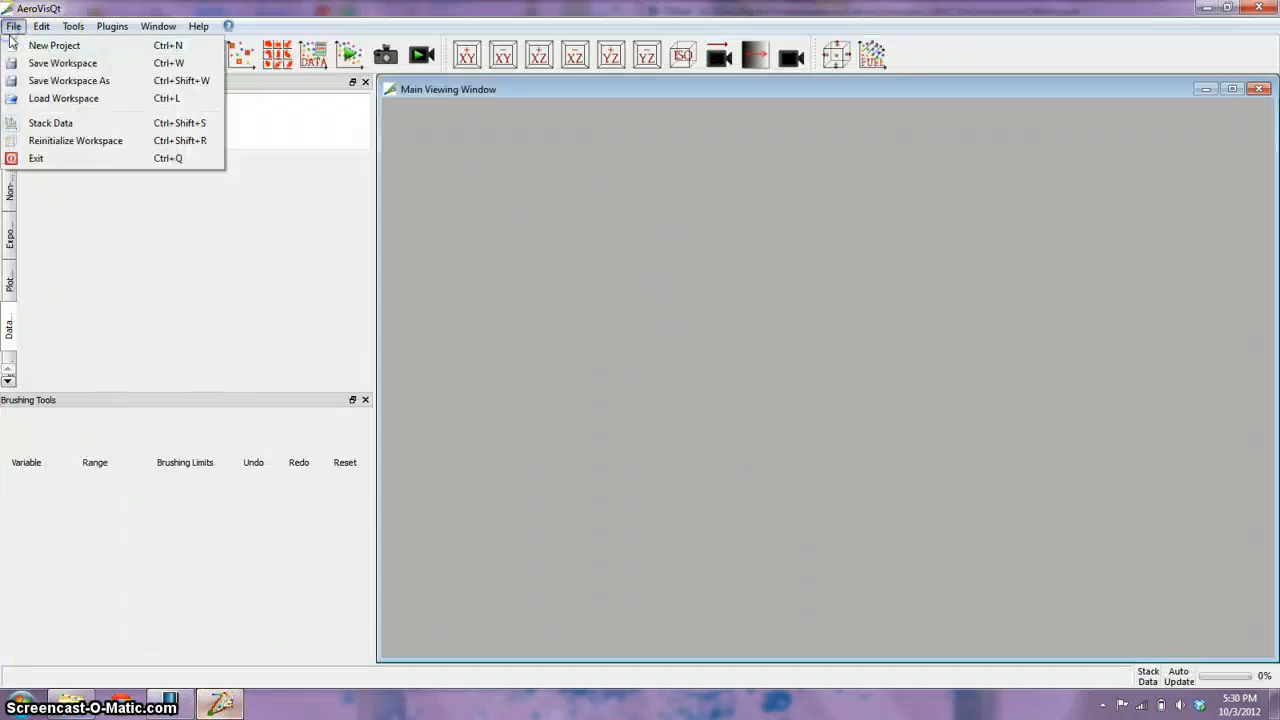
left_click(45, 45)
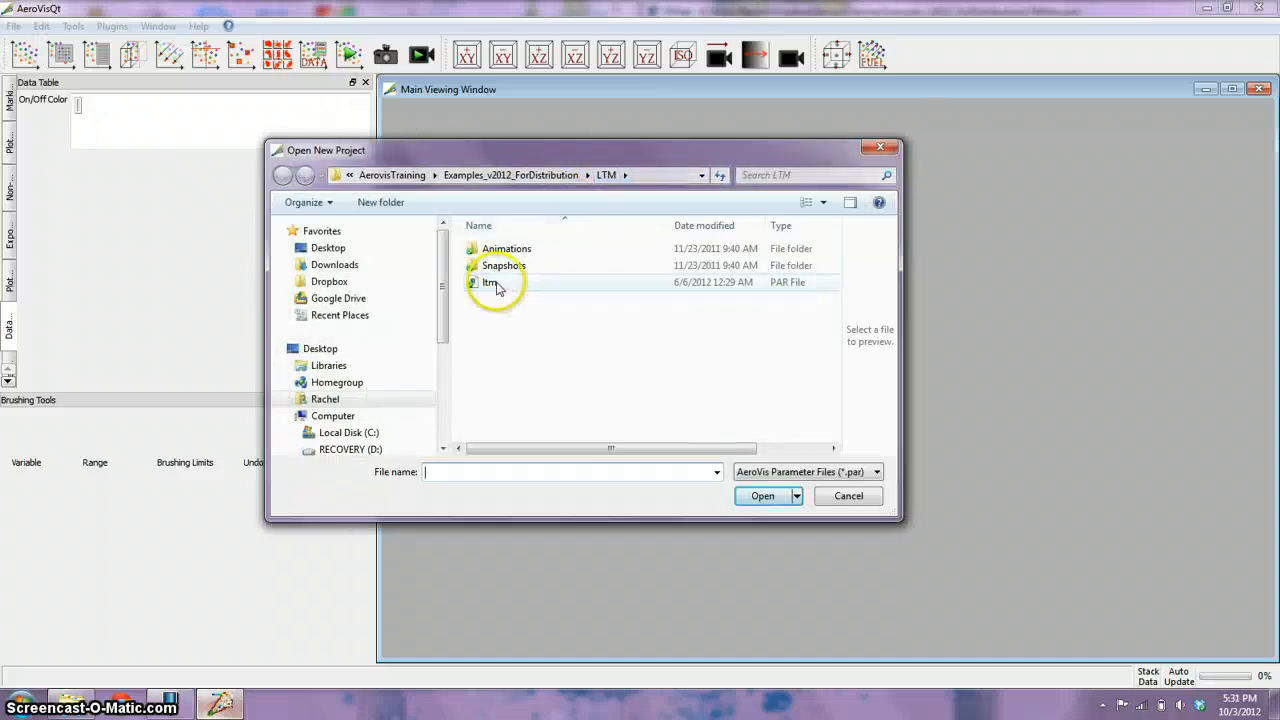
double_click(491, 283)
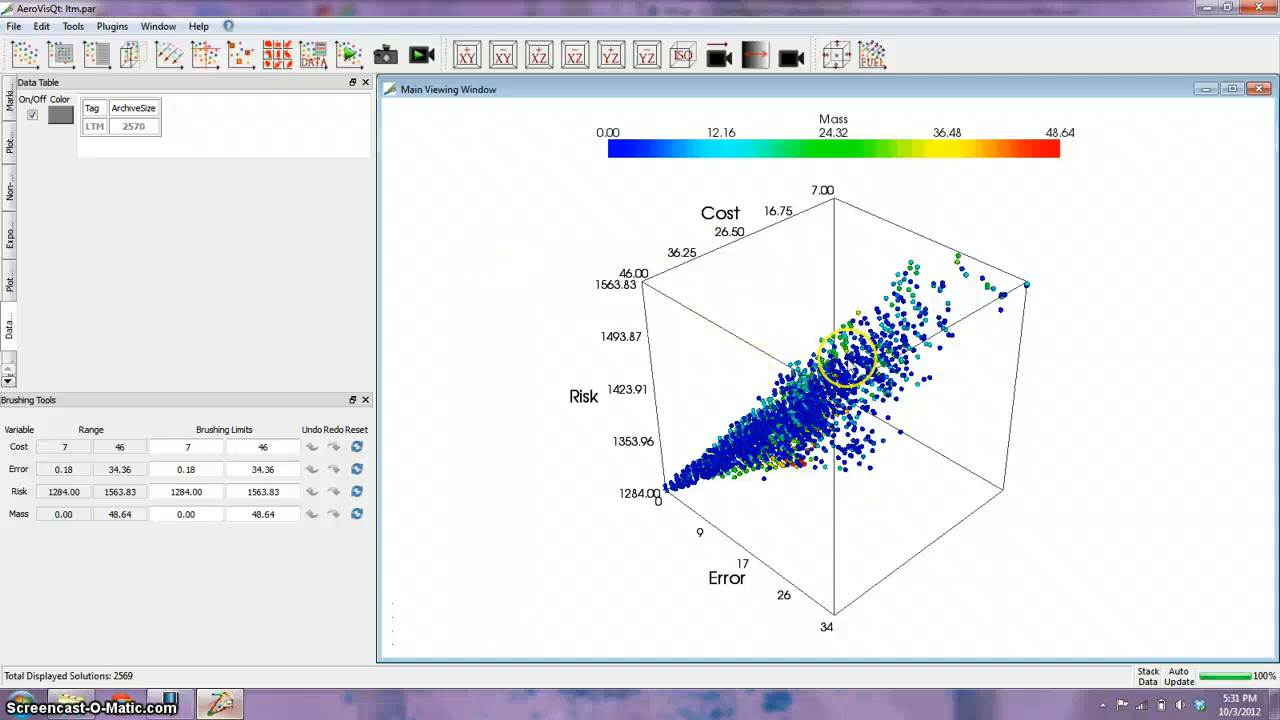
Sort all solutions by non-domination on Cost and Error, with an epsilon of 1.0 for both variables.
left_click_drag(808, 427, 766, 407)
mouse_move(760, 405)
left_mouse_down()
mouse_move(744, 390)
mouse_move(757, 414)
left_mouse_up()
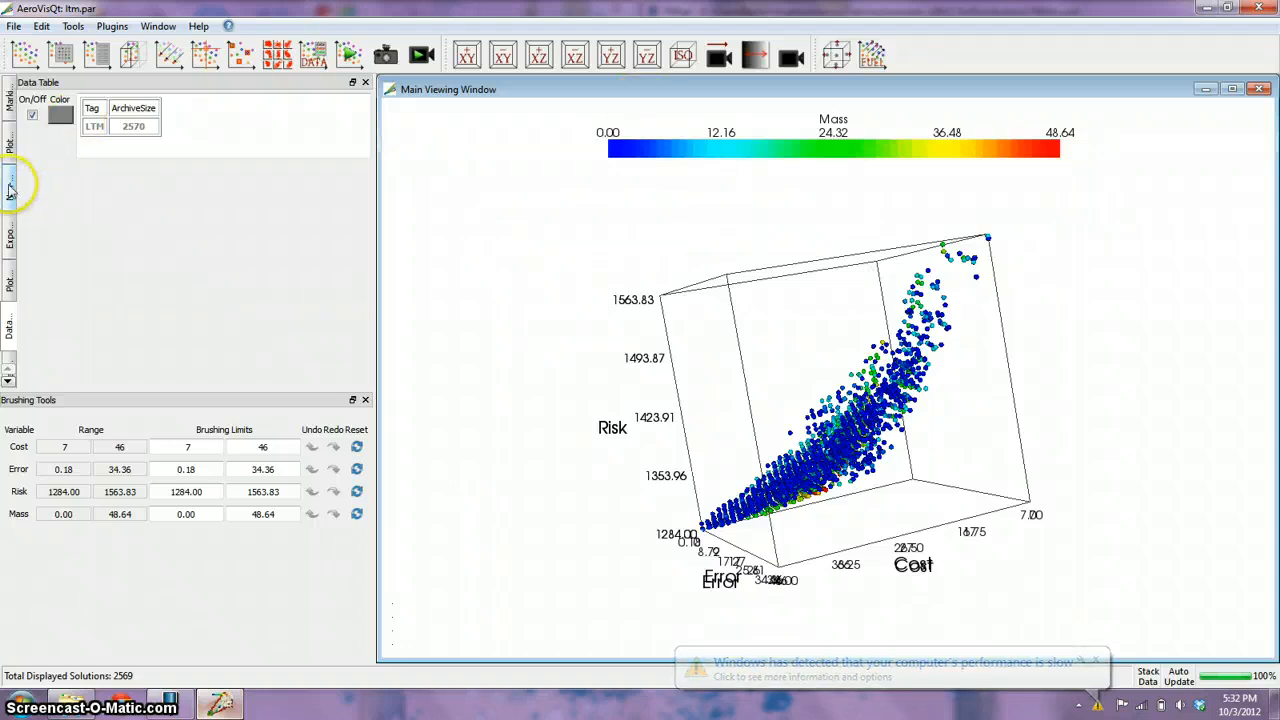
left_click(74, 26)
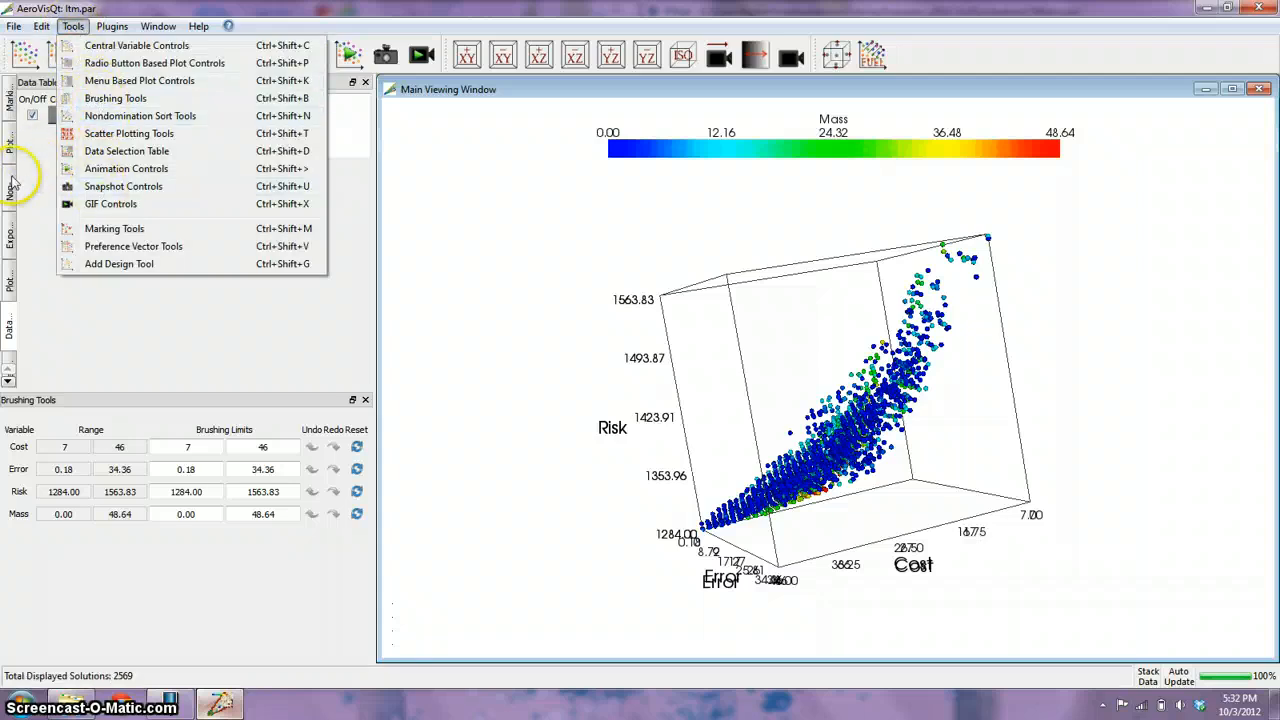
left_click(8, 182)
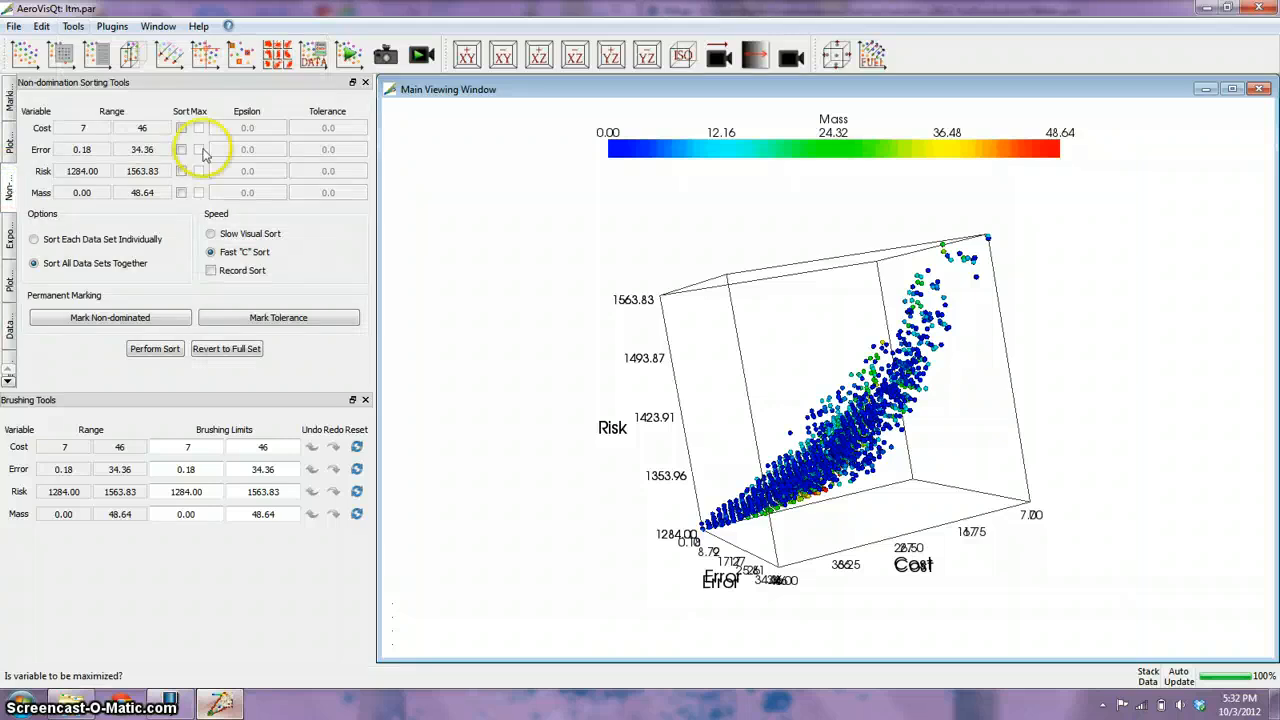
left_click(181, 128)
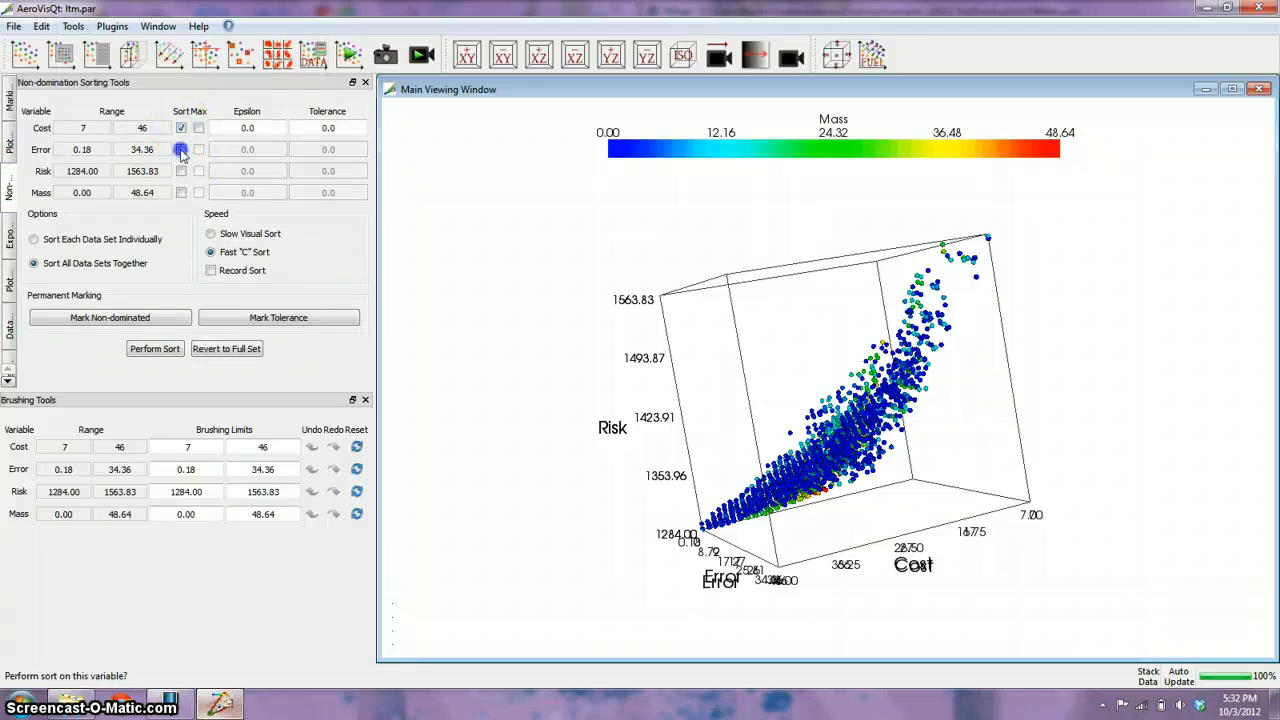
left_click(181, 150)
left_click(240, 128)
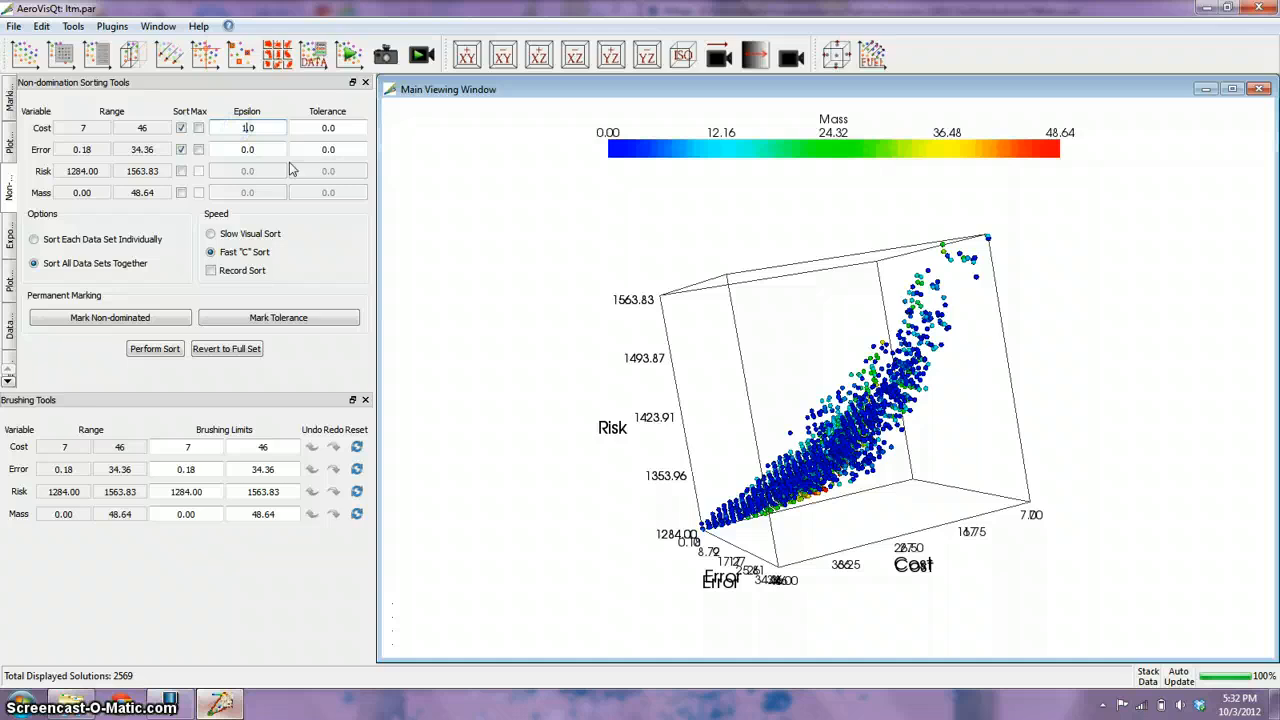
left_click(236, 148)
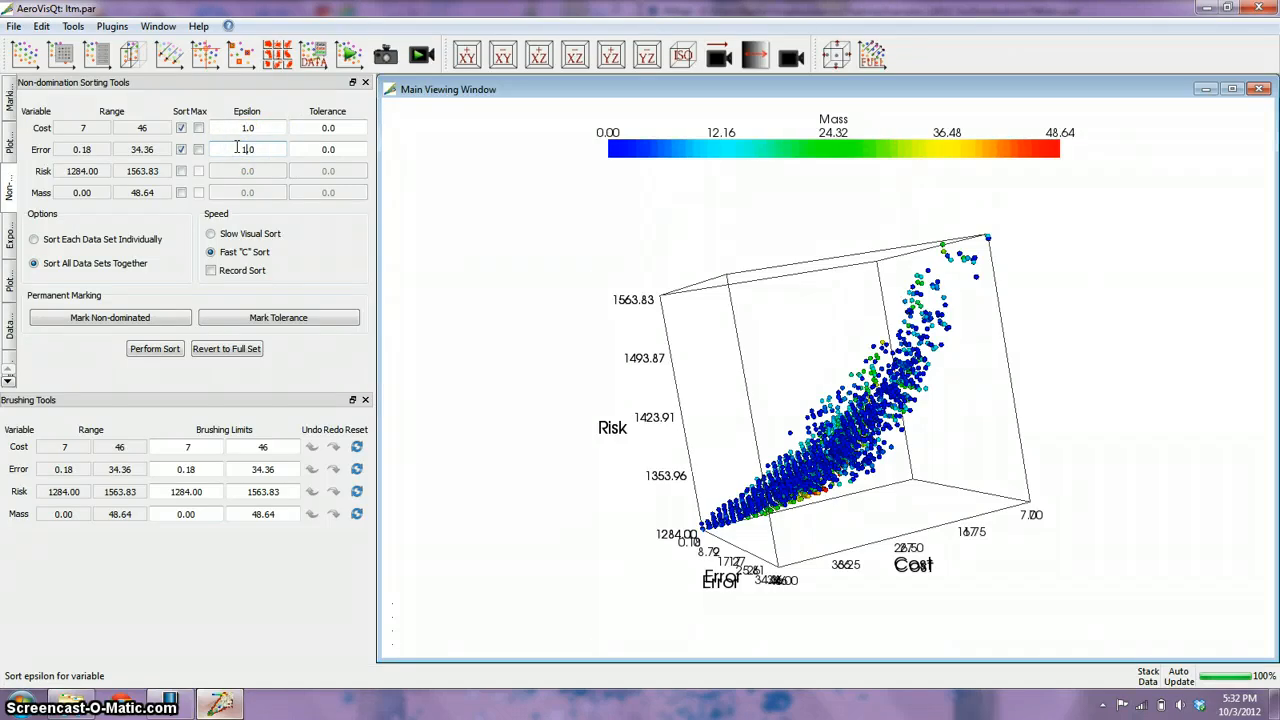
left_click(268, 148)
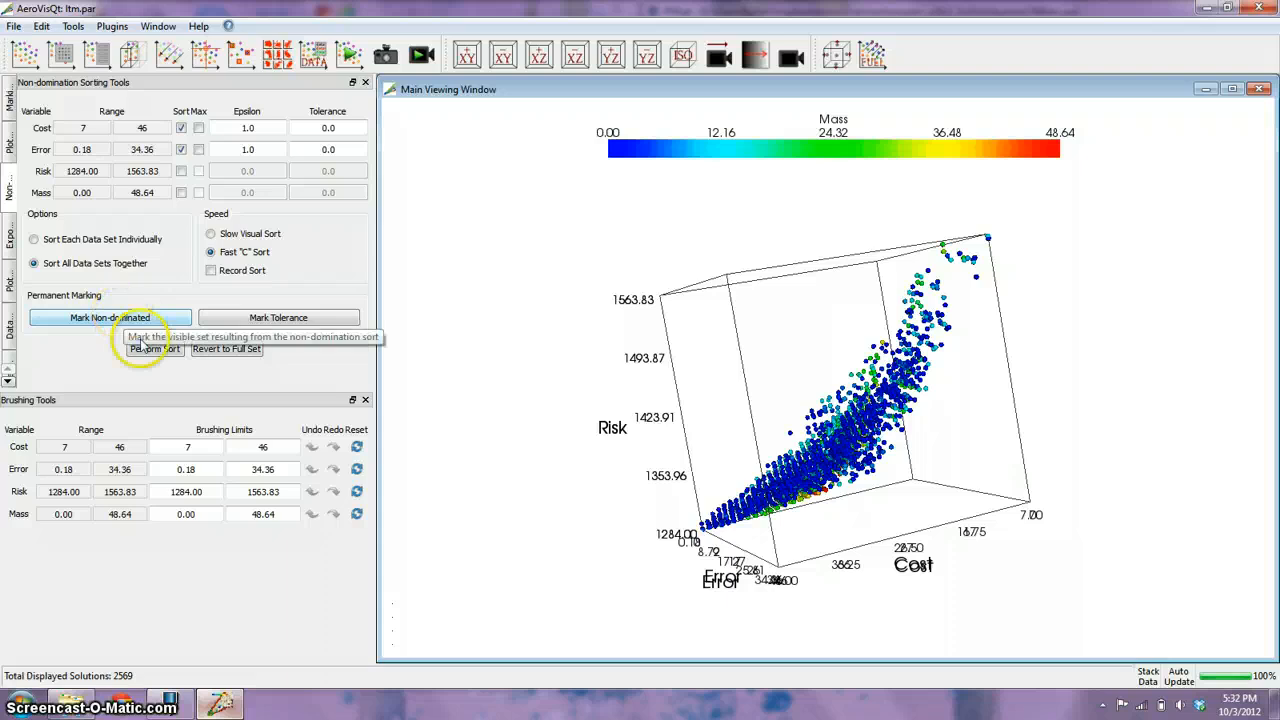
left_click(148, 350)
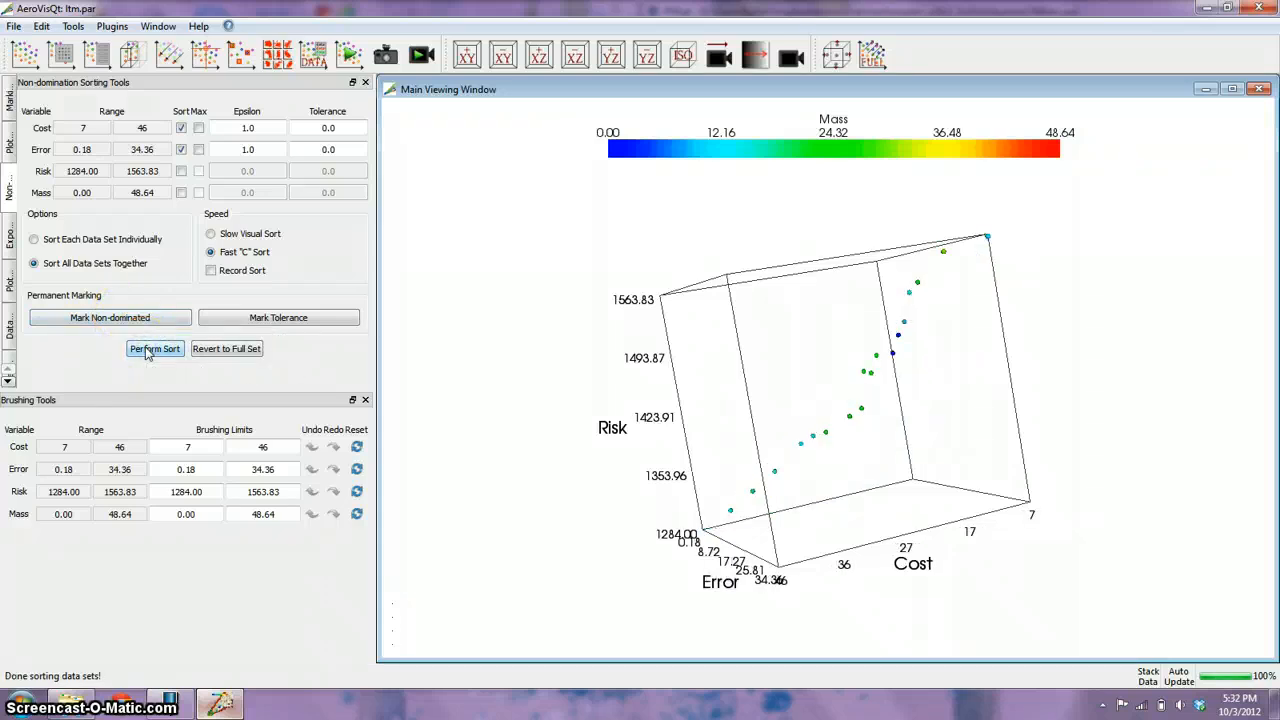
Mark the sorted non-dominated solutions permanently and name the marking Cost/Error.
left_click(136, 320)
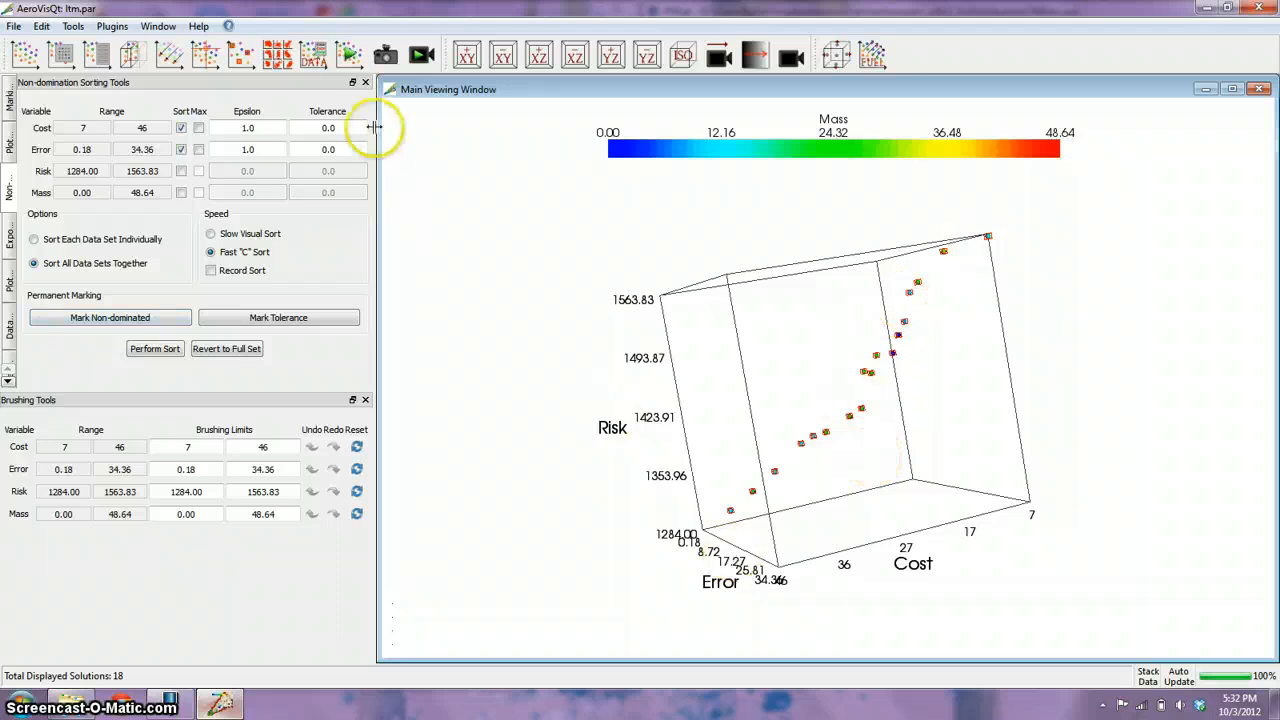
left_click(74, 28)
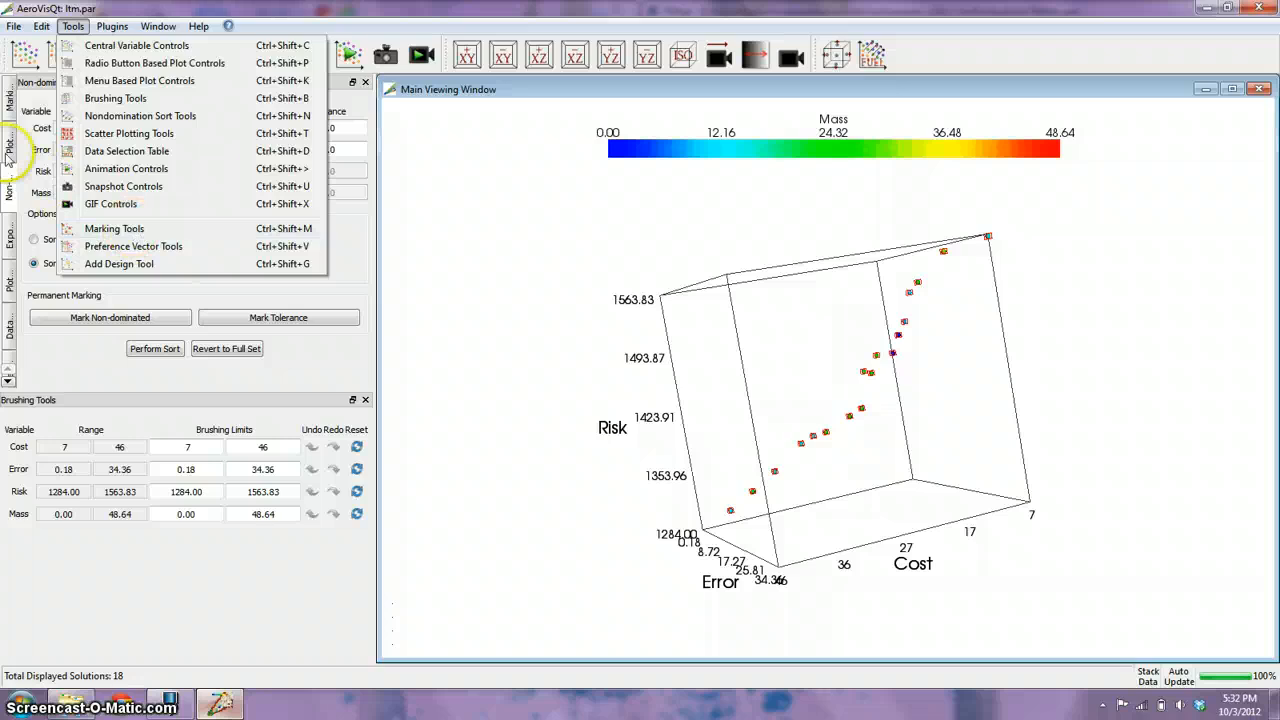
left_click(134, 232)
double_click(97, 137)
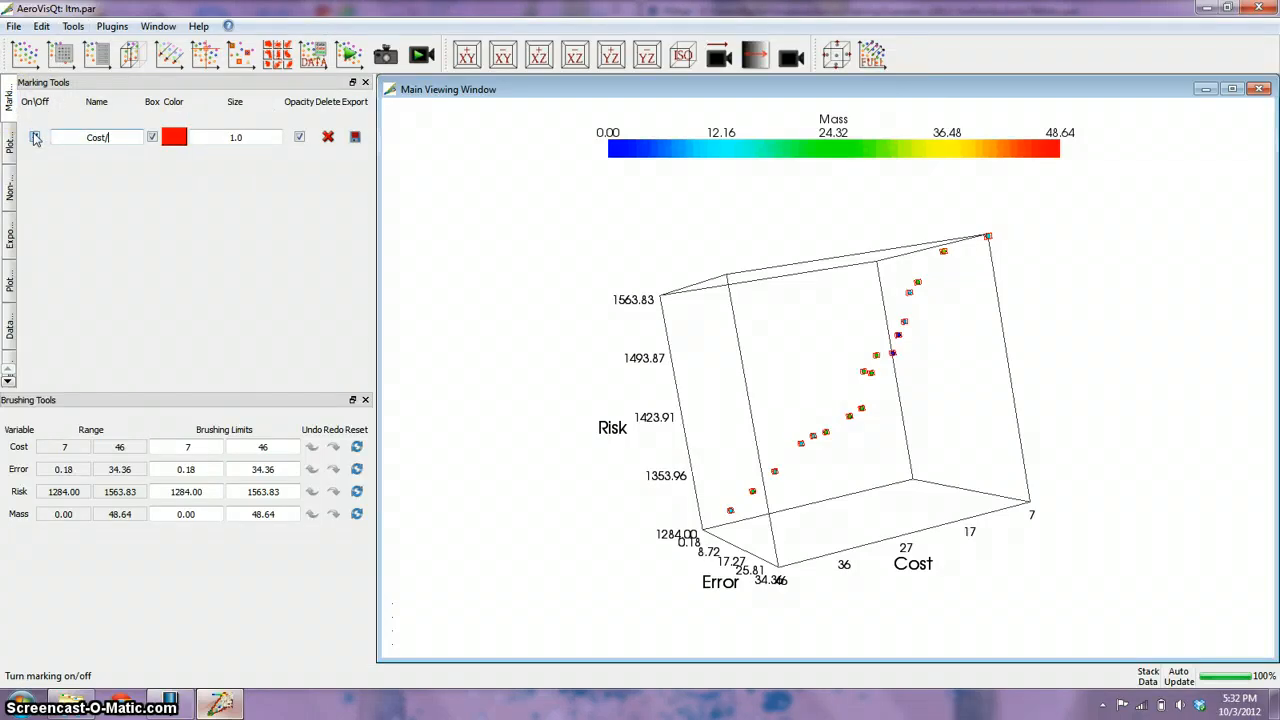
type("Cost/Error")
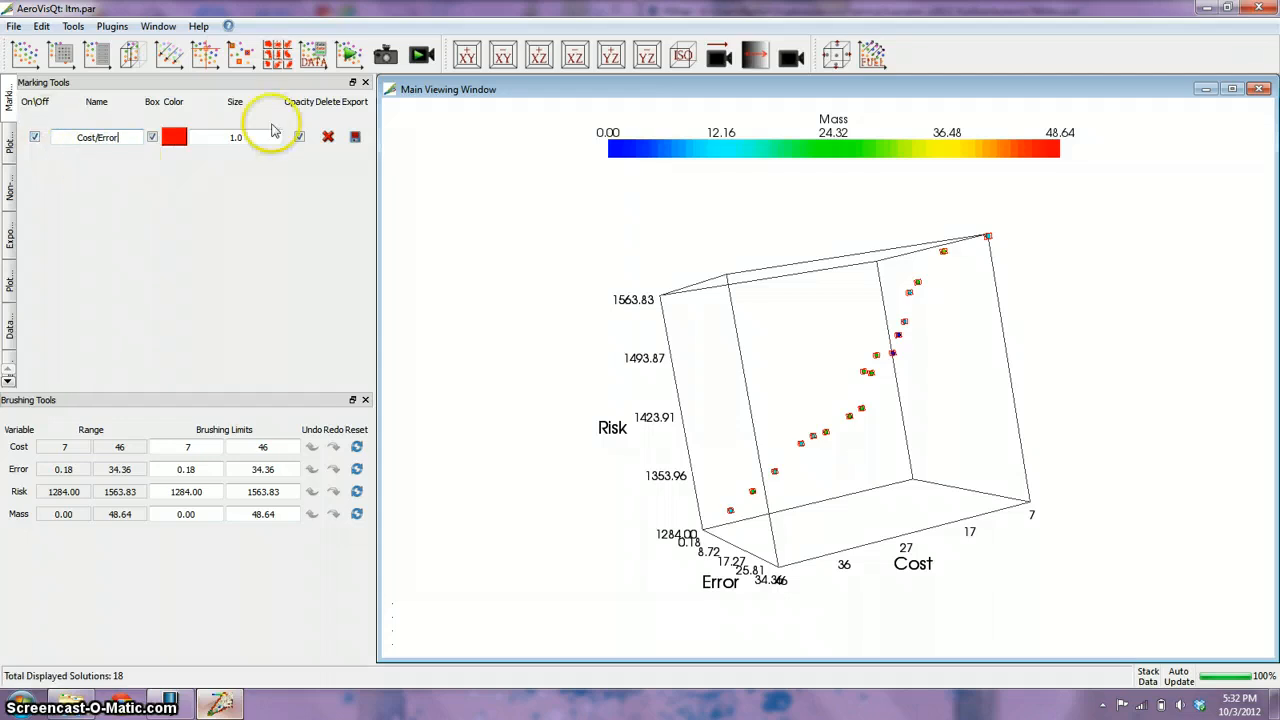
Set the mark scaling size of the Cost/Error marking to 2.0.
double_click(222, 137)
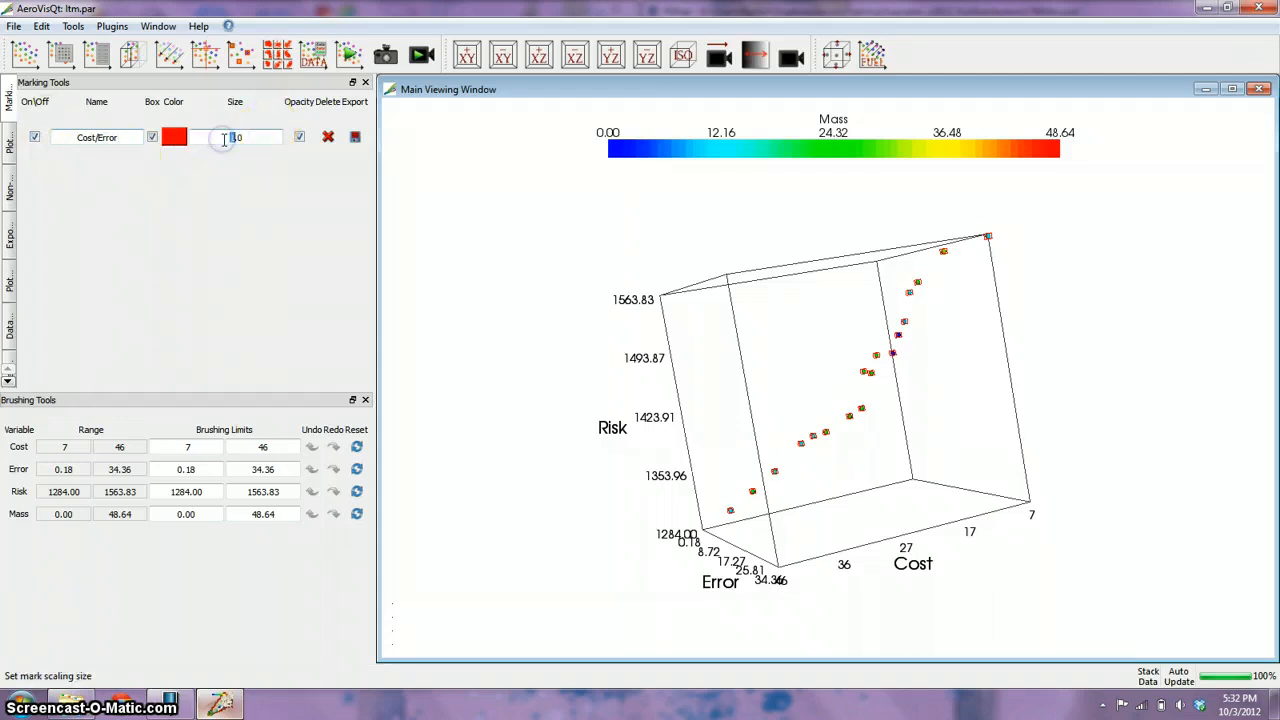
type("2")
key("Return")
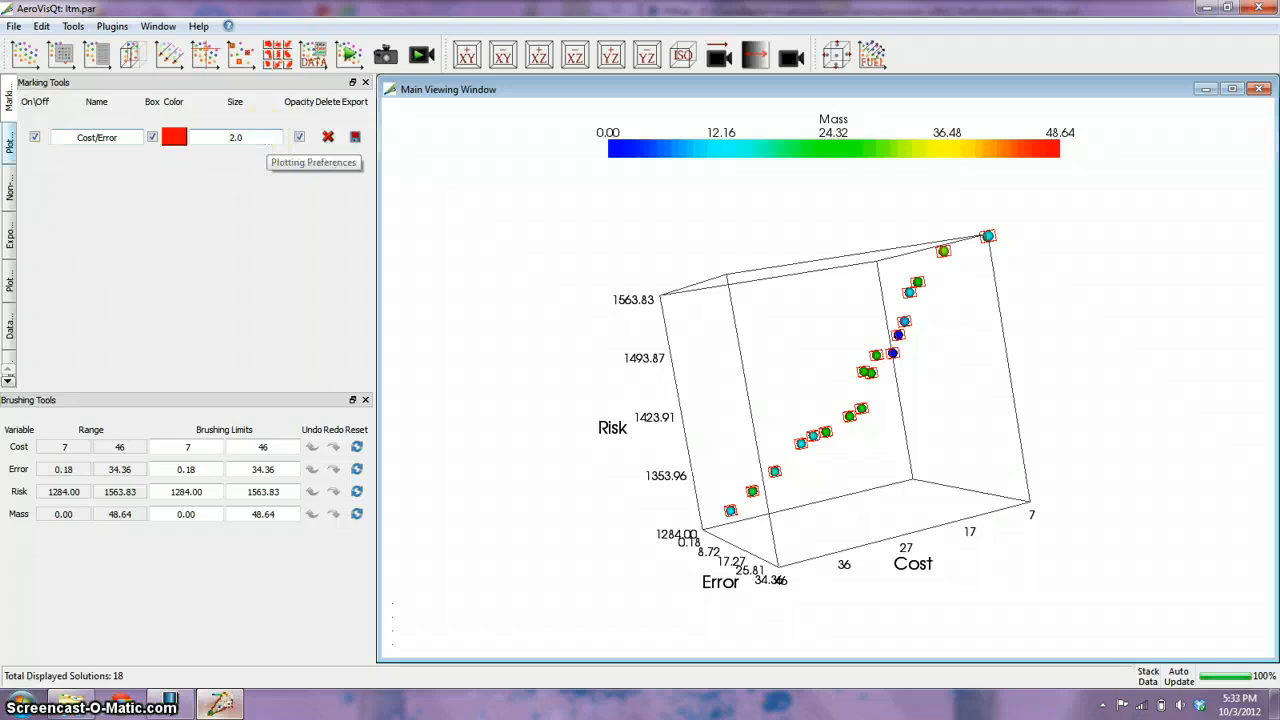
Exclude Error from the non-domination sort and include Risk with an epsilon of 1.0 alongside Cost.
left_click(10, 188)
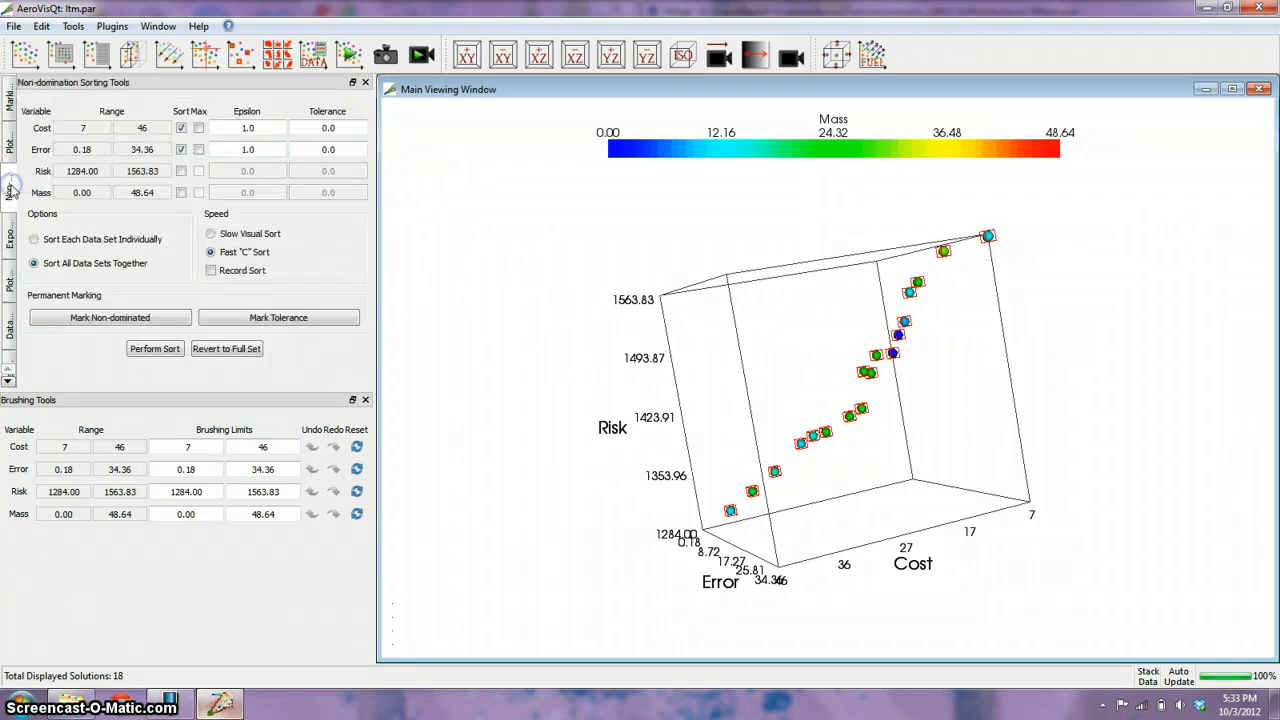
left_click(181, 149)
left_click(181, 171)
left_click(234, 170)
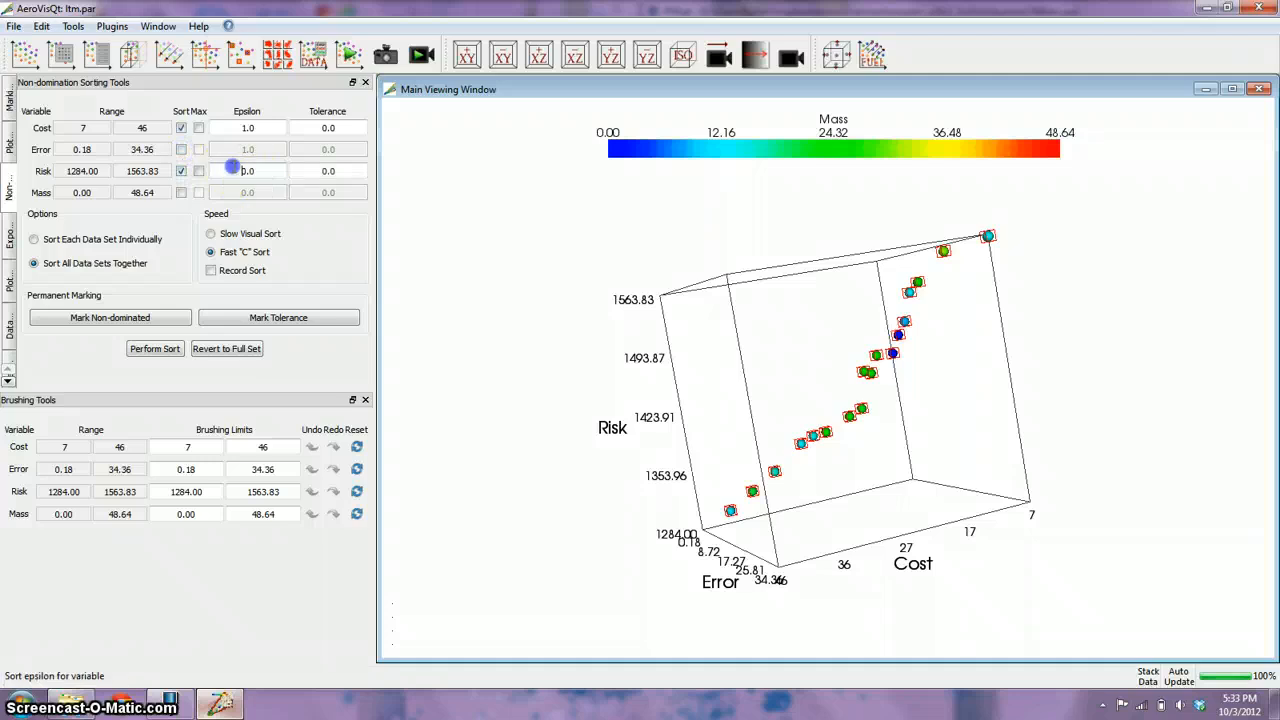
left_click(252, 167)
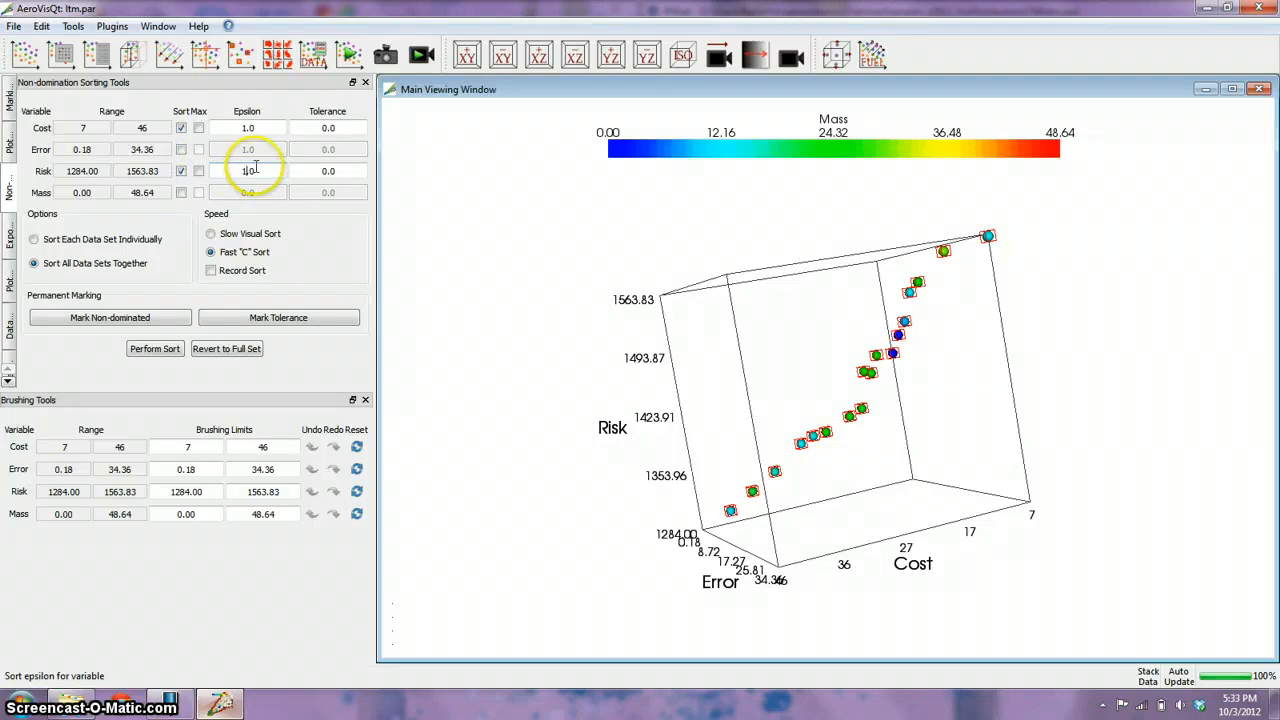
left_click(243, 320)
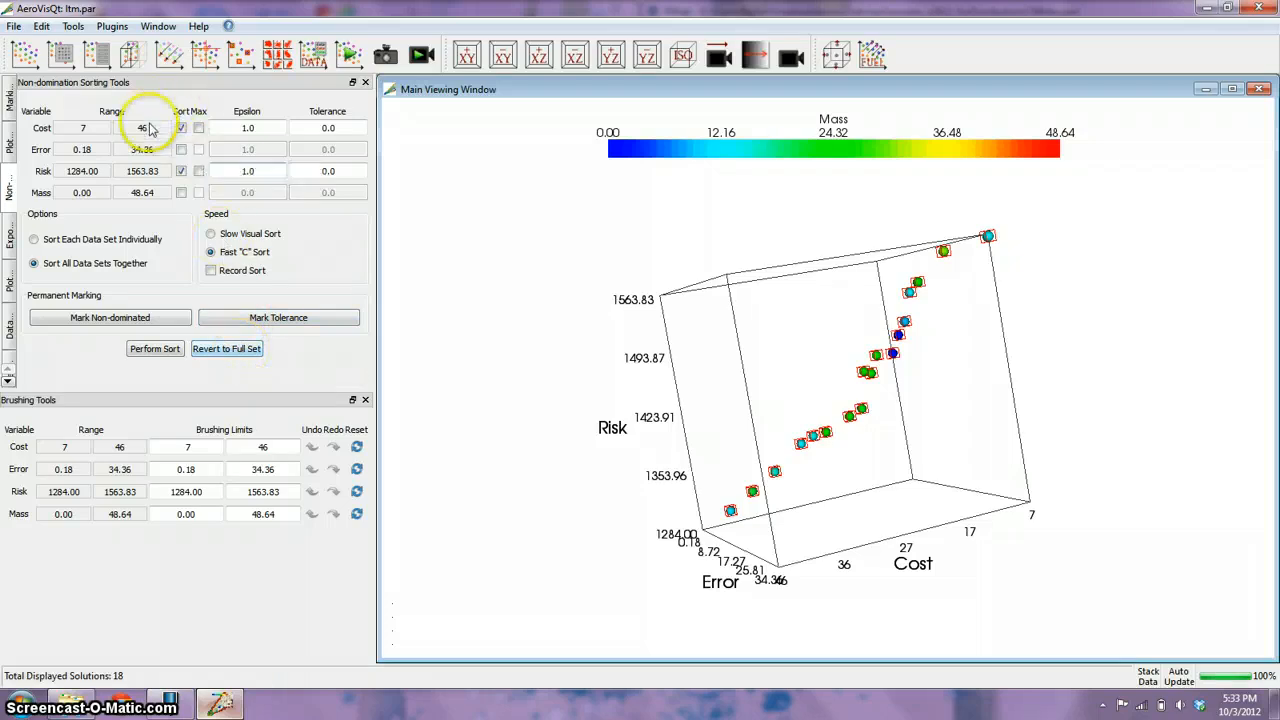
Revert the plot to the full solution set and perform the non-domination sort on Cost and Risk.
left_click(231, 350)
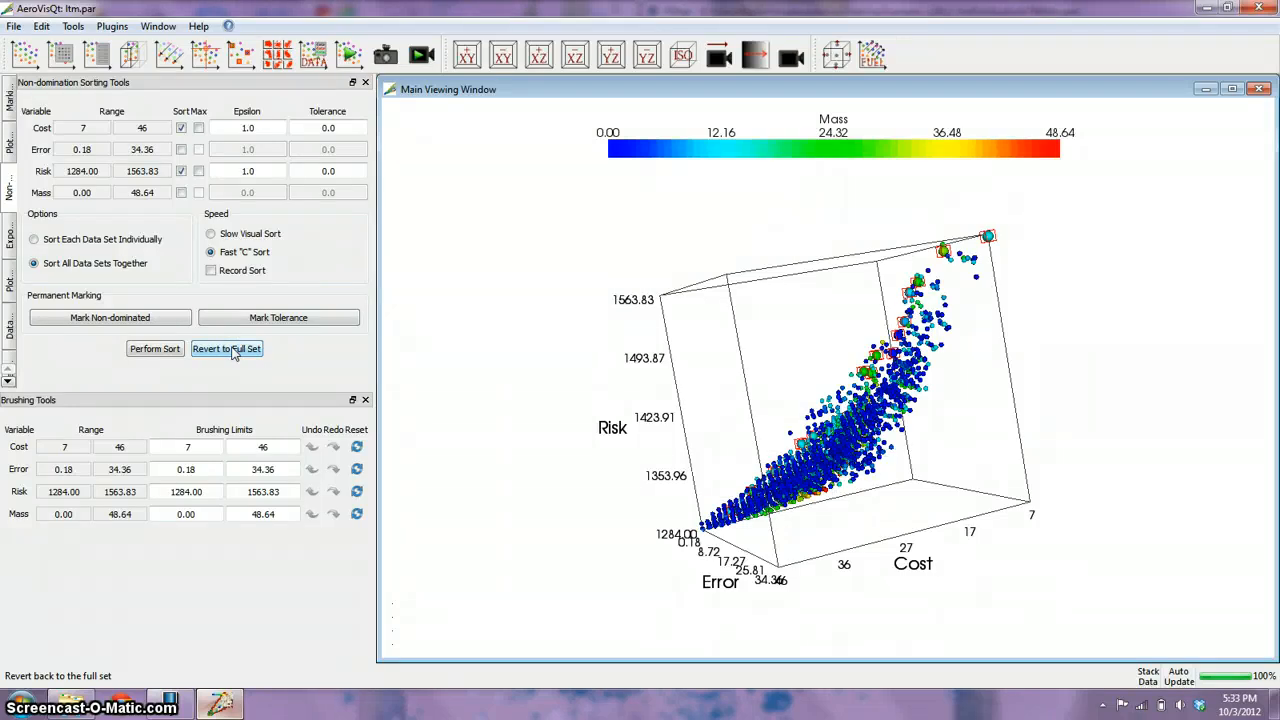
left_click(235, 351)
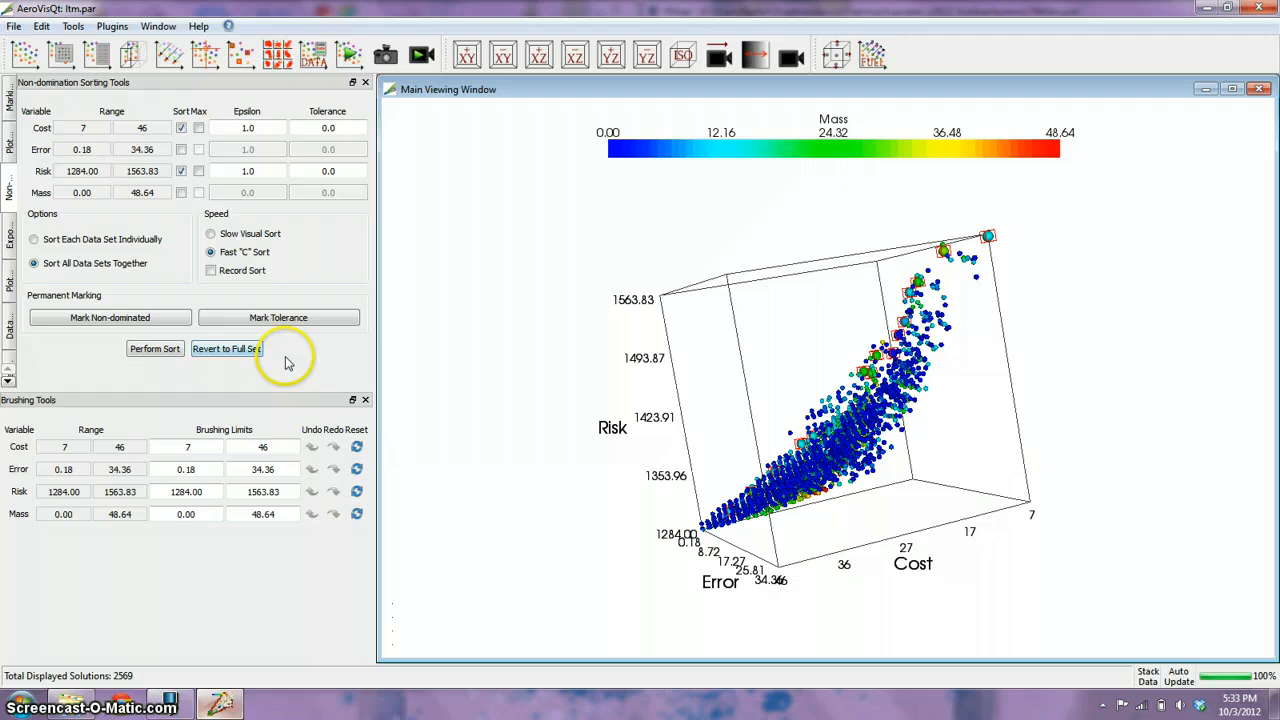
left_click(240, 351)
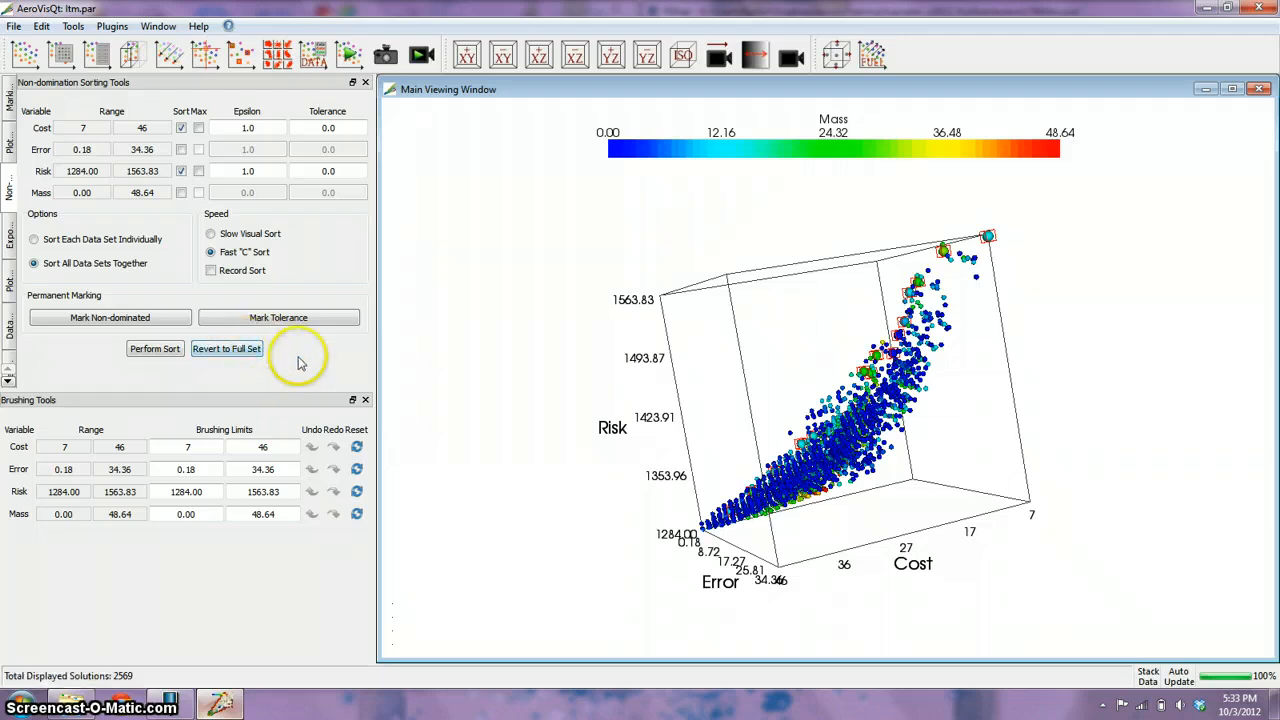
left_click(155, 349)
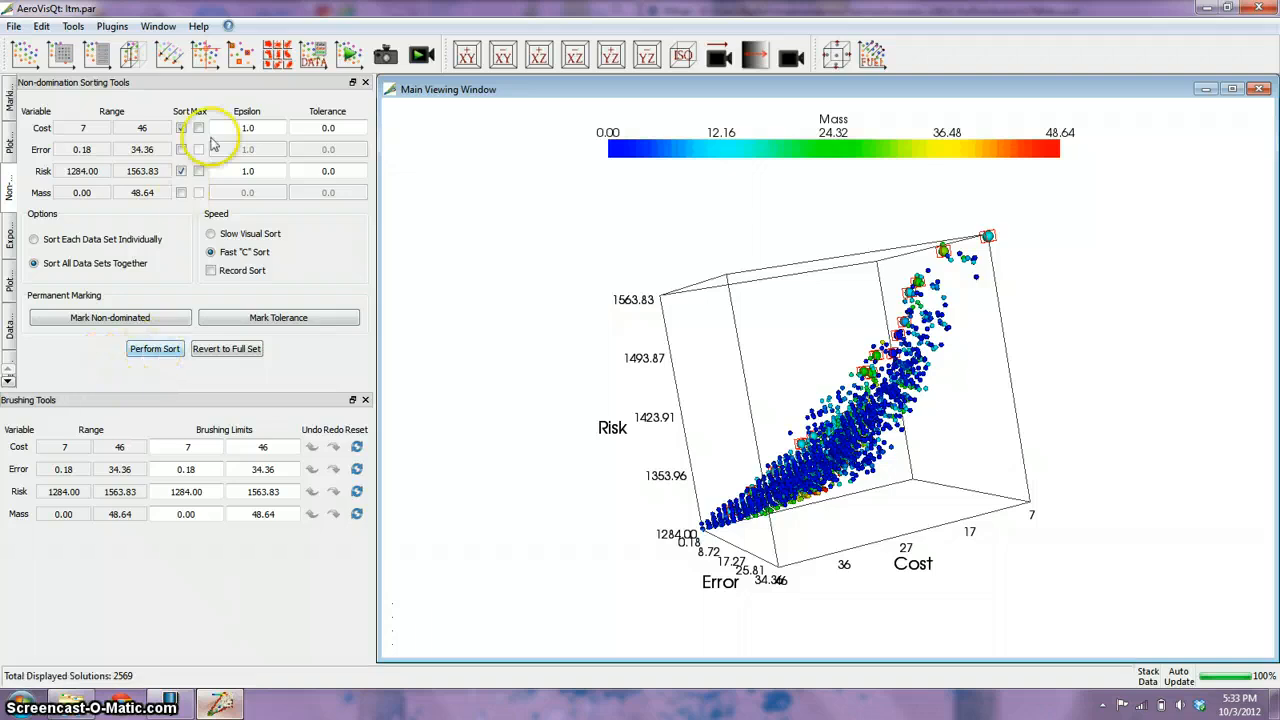
left_click(155, 352)
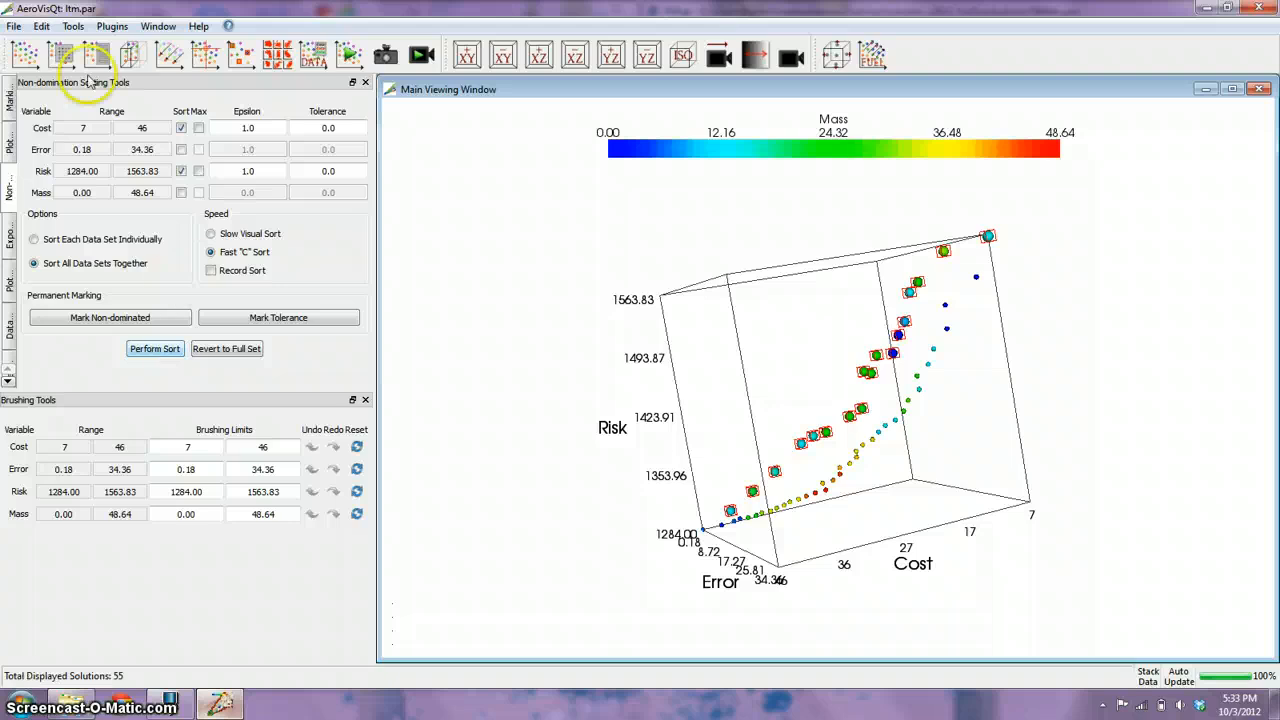
Mark the non-dominated Cost and Risk solutions permanently and color the new marking blue-violet (RGB 85, 0, 255).
left_click(10, 102)
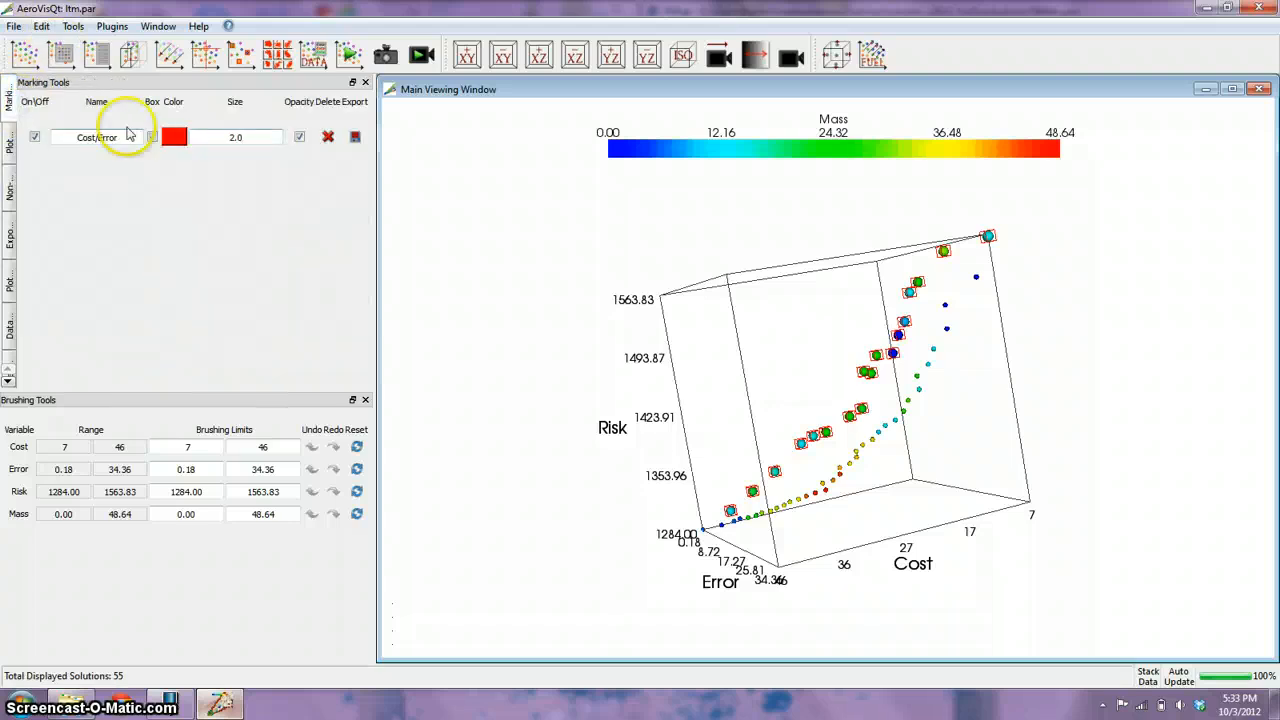
left_click(10, 190)
left_click(110, 319)
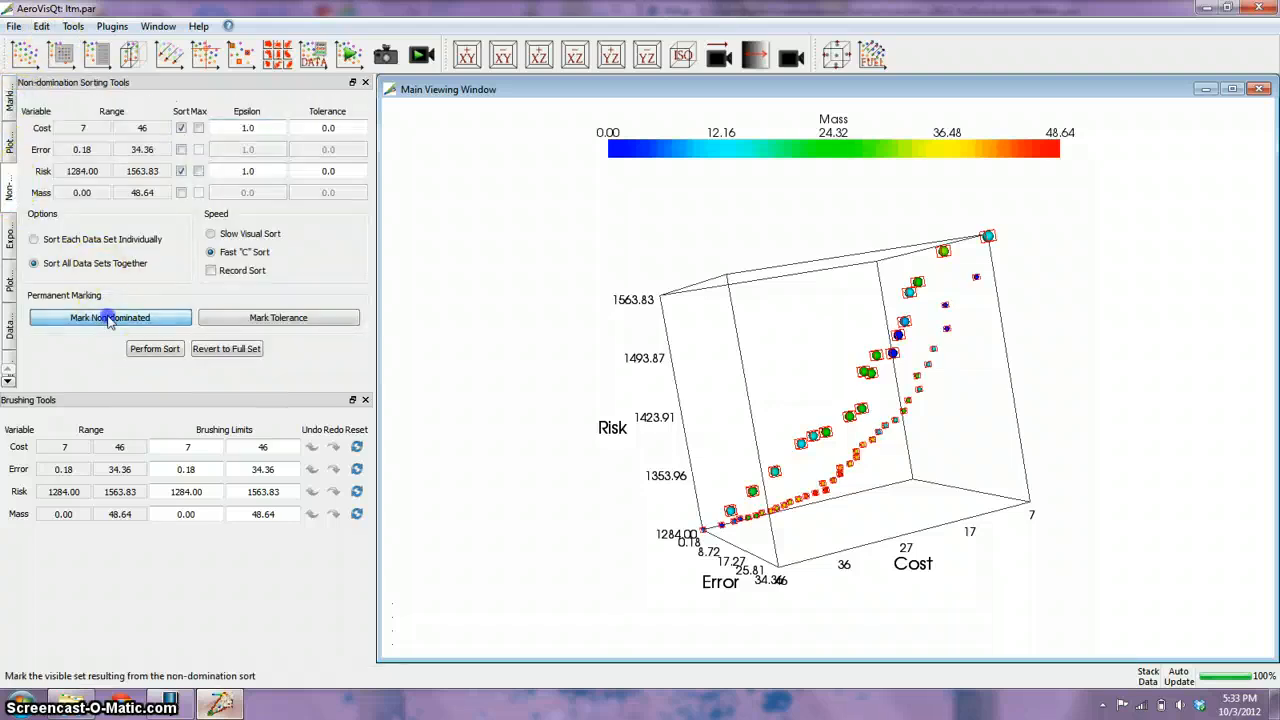
left_click(12, 106)
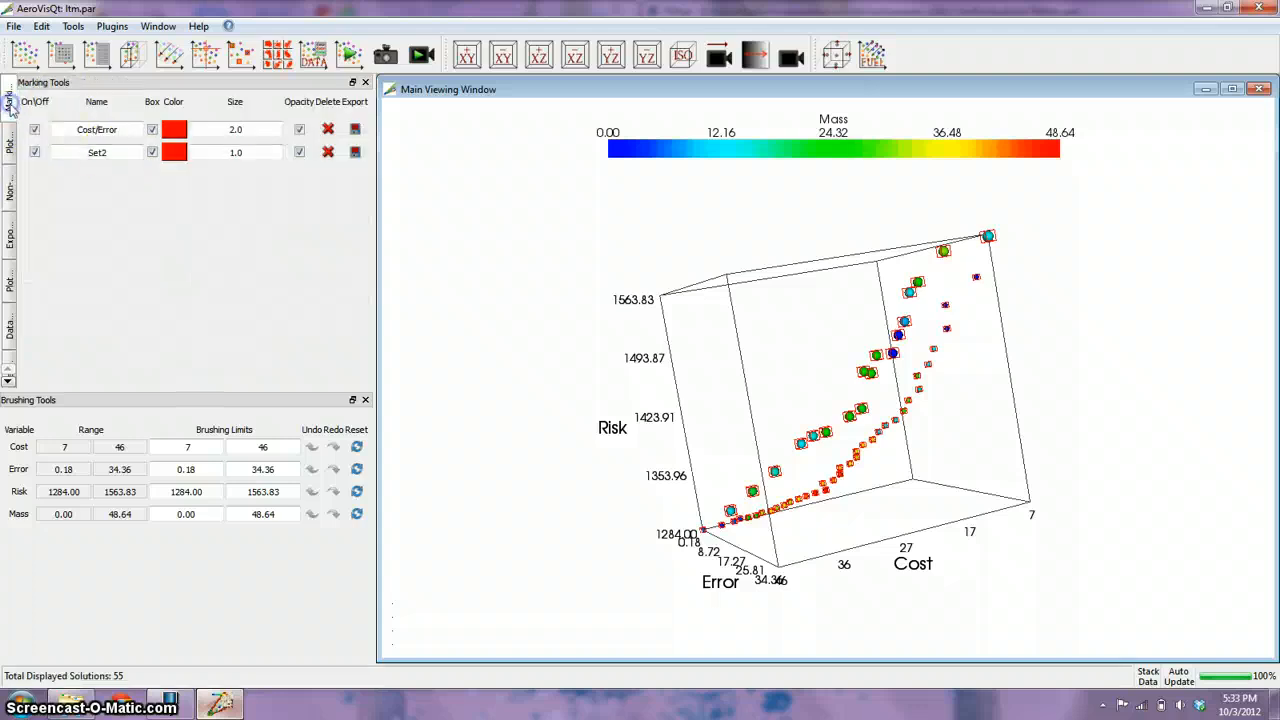
left_click(177, 152)
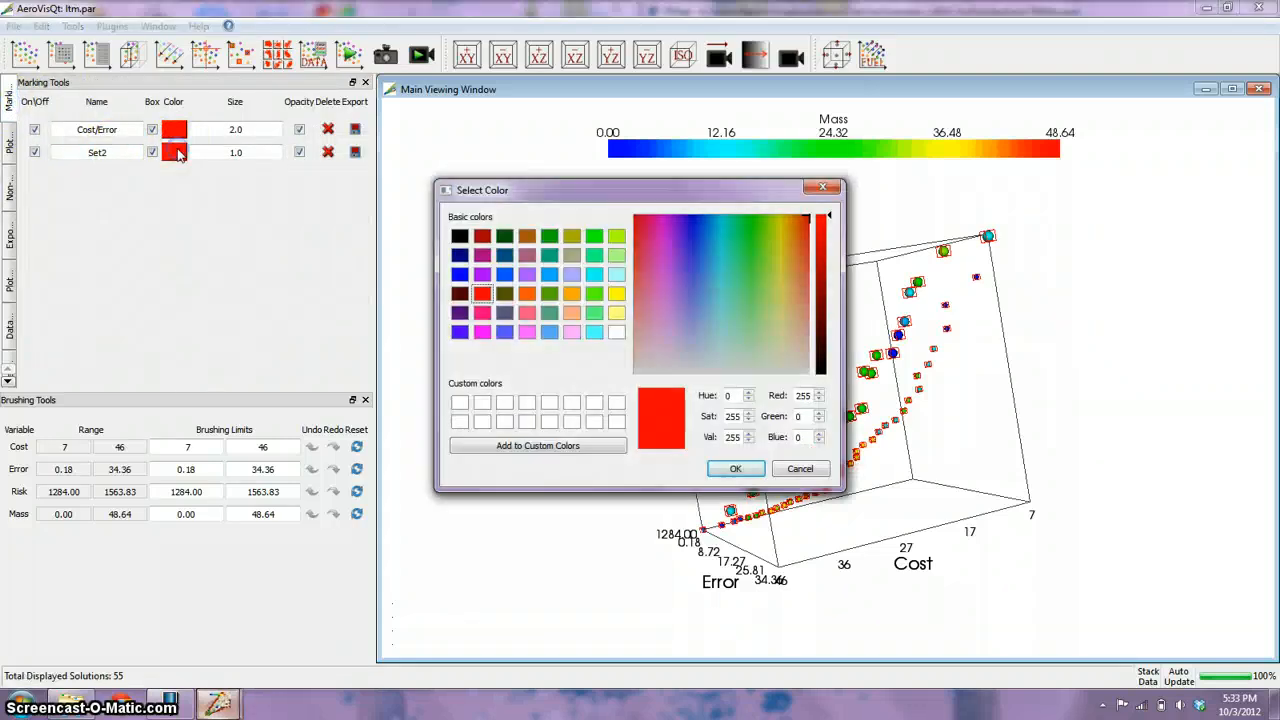
left_click(460, 333)
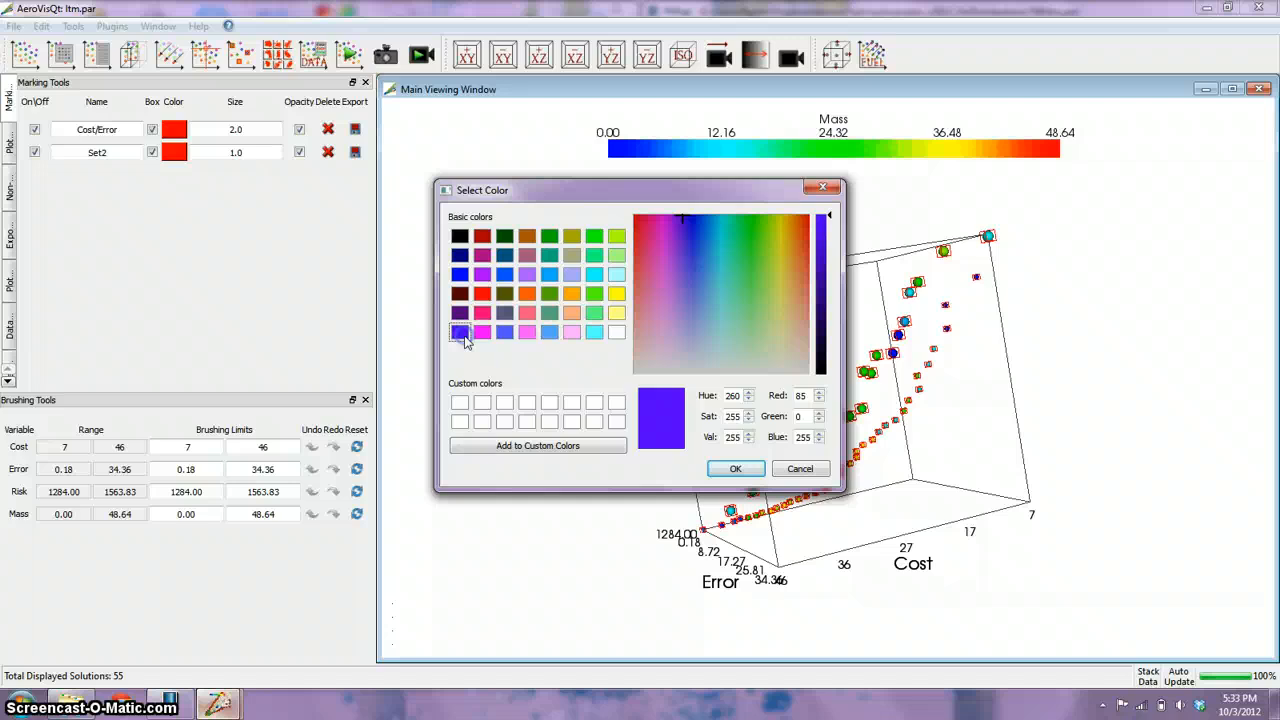
left_click(735, 468)
Name the blue-violet marking Cost/Risk and set its mark scaling size to 2.0.
double_click(112, 155)
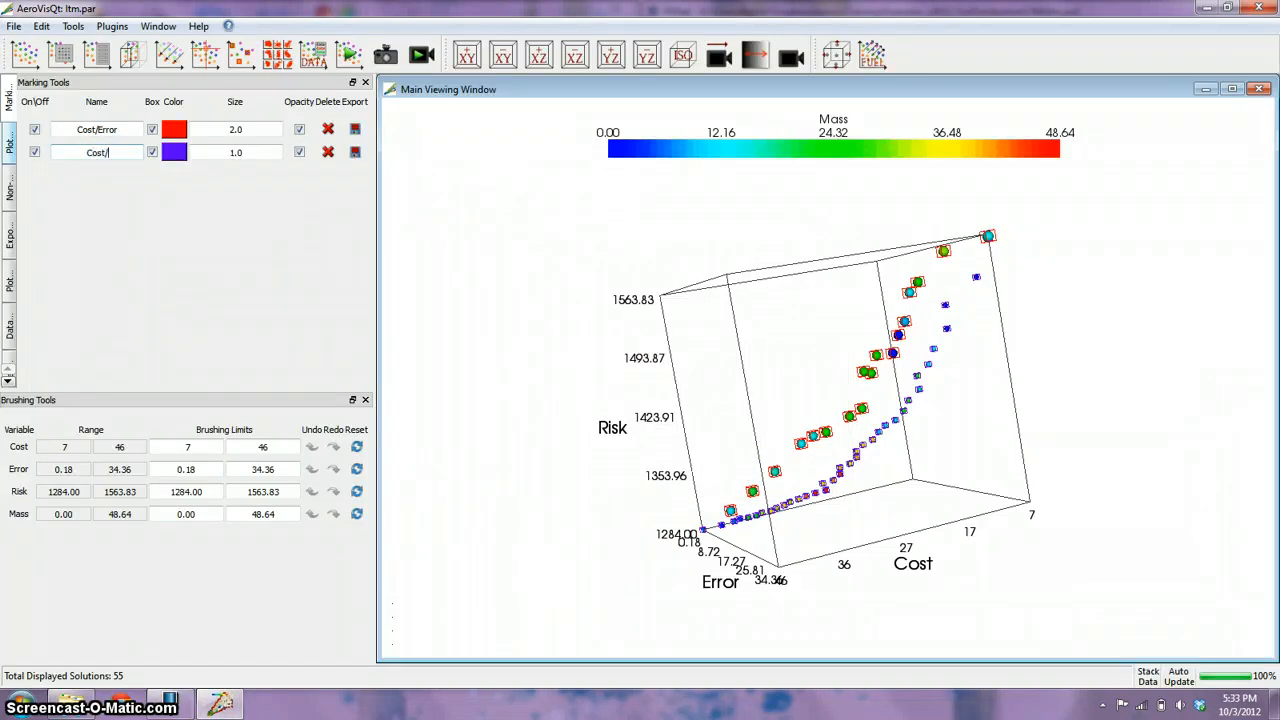
type("Cost/Risk")
left_click(230, 156)
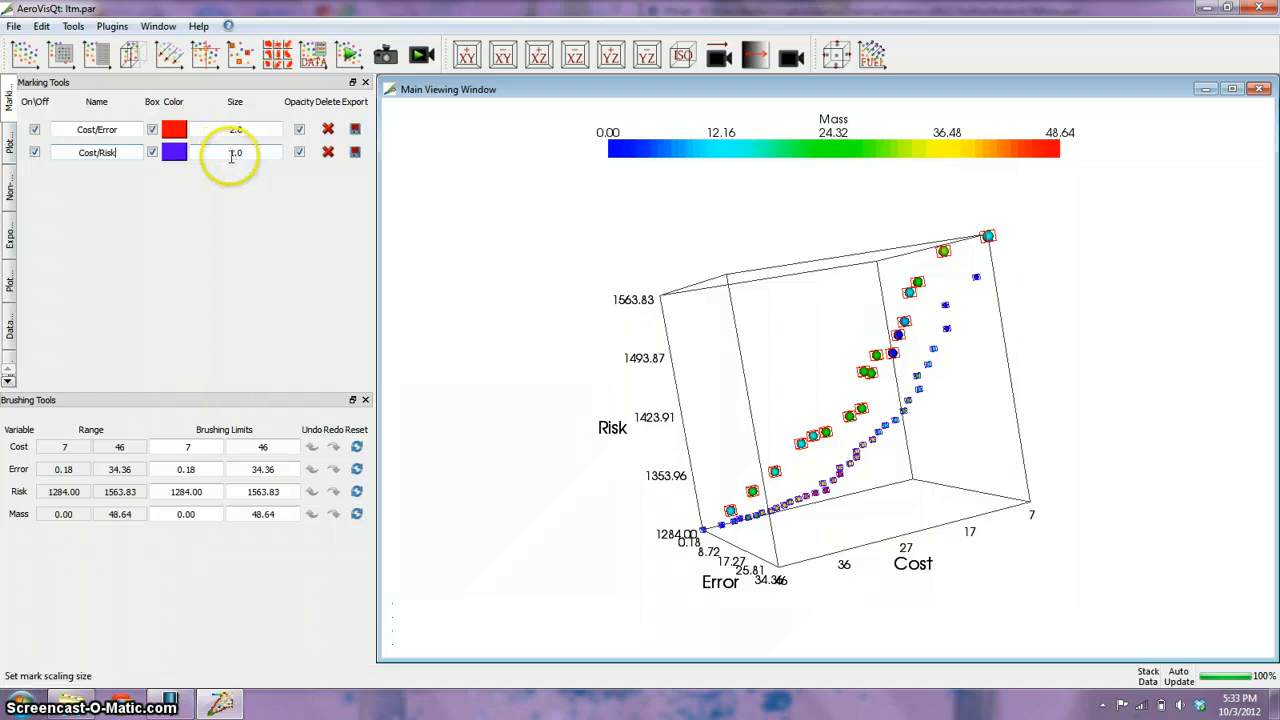
type("2")
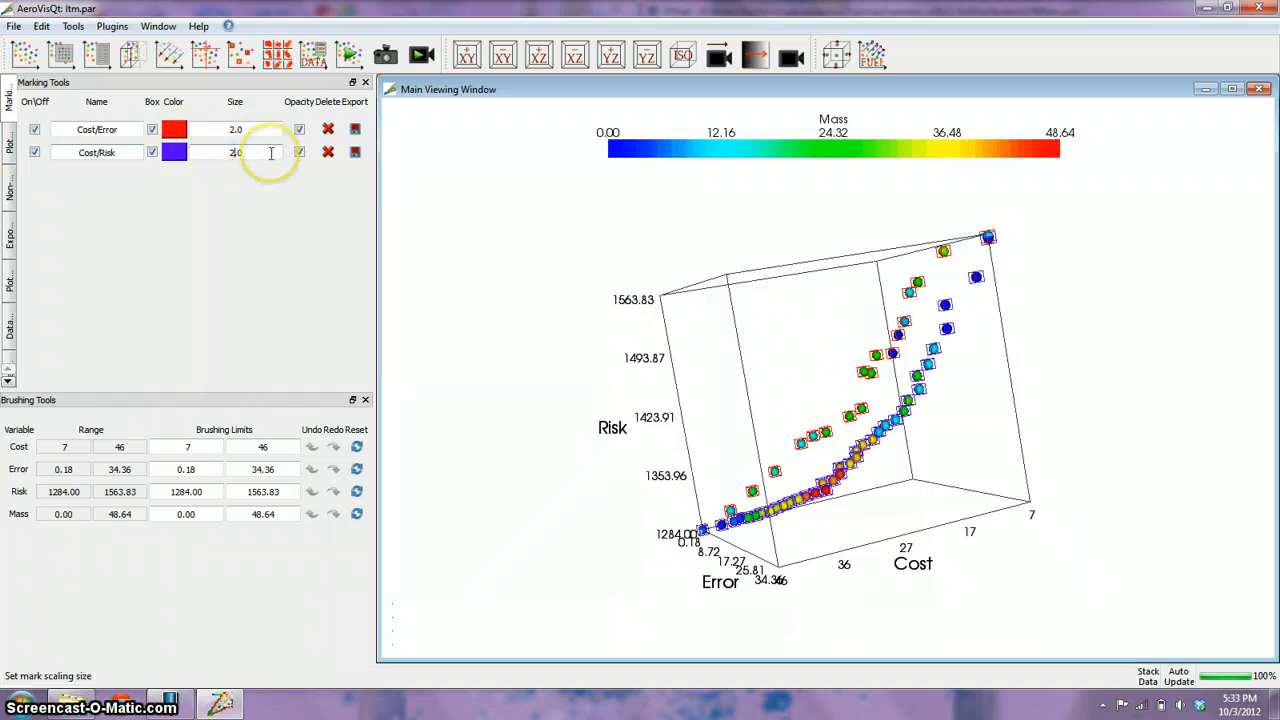
Revert to the full solution set and add Error and Mass to the sort variables, with a Mass epsilon of 1.0.
left_click(10, 190)
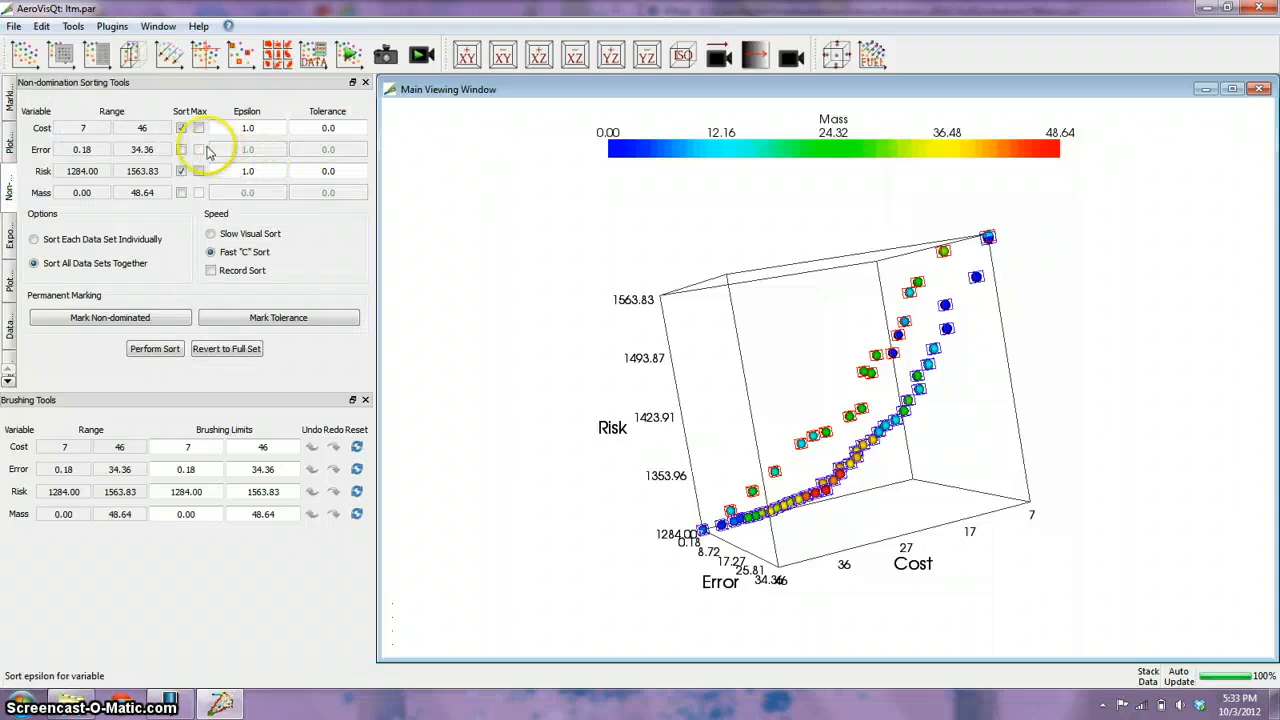
left_click(236, 348)
left_click(181, 149)
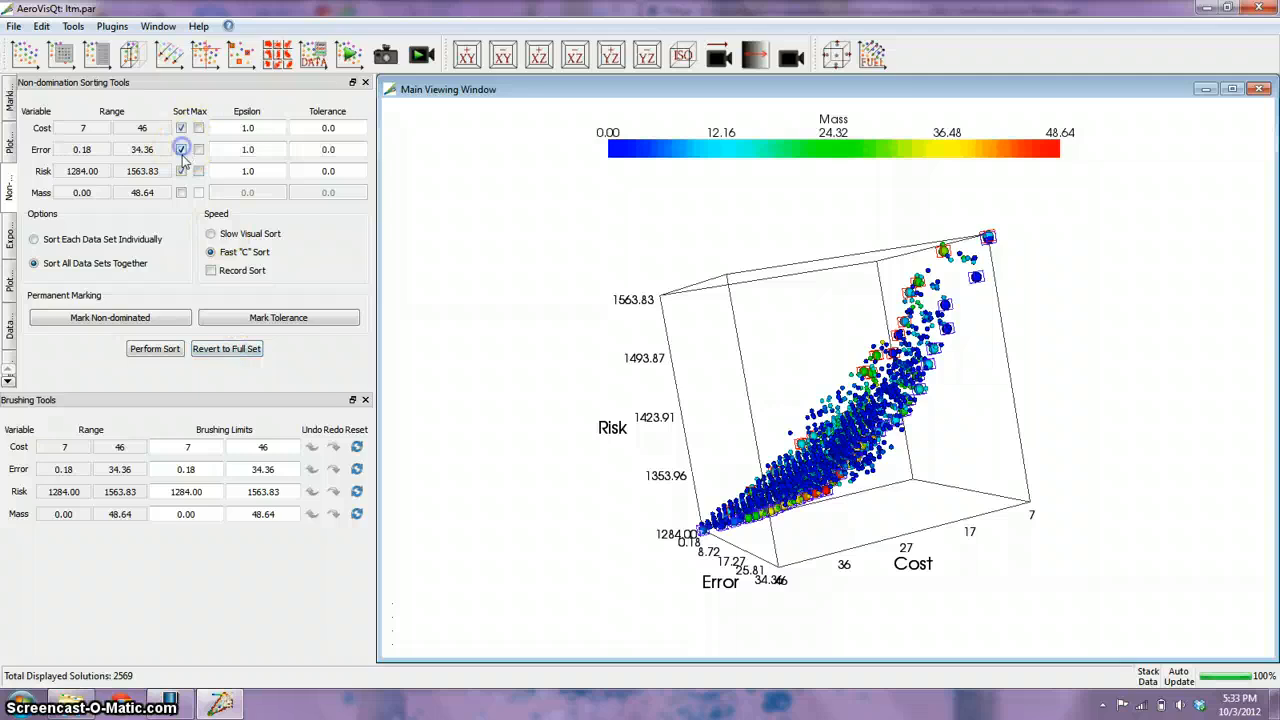
left_click(181, 192)
left_click(232, 192)
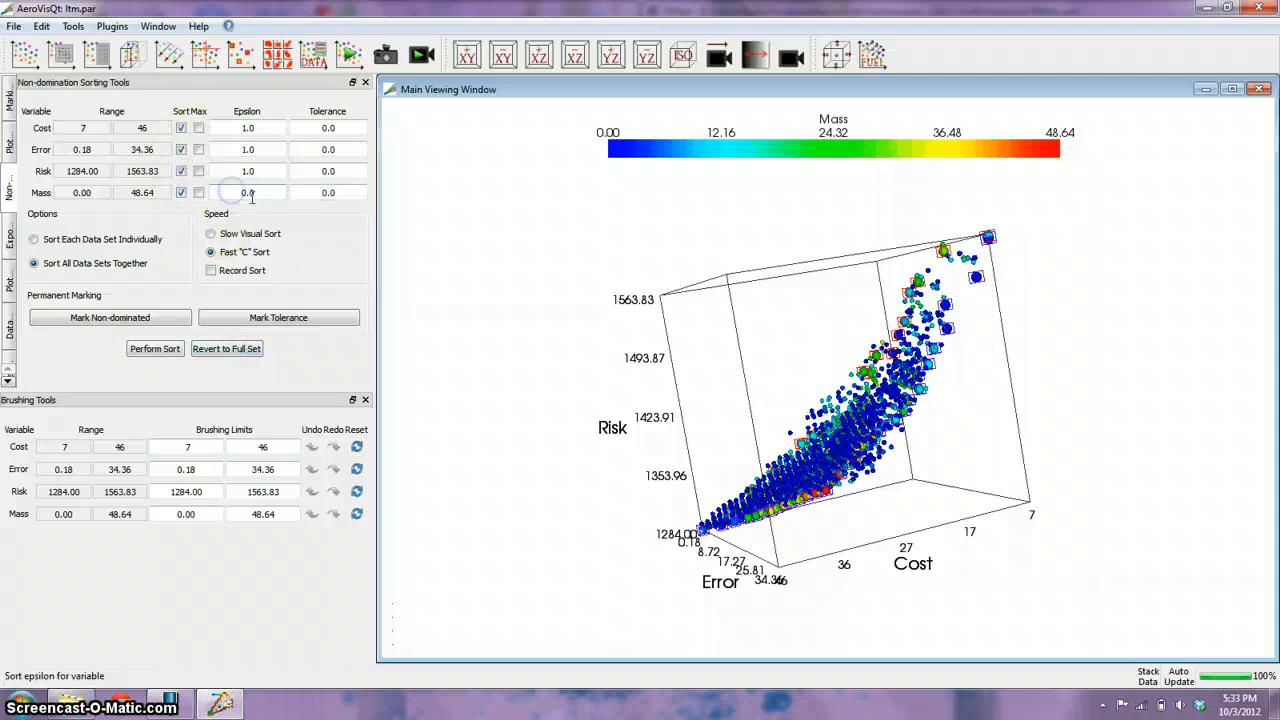
left_click(254, 197)
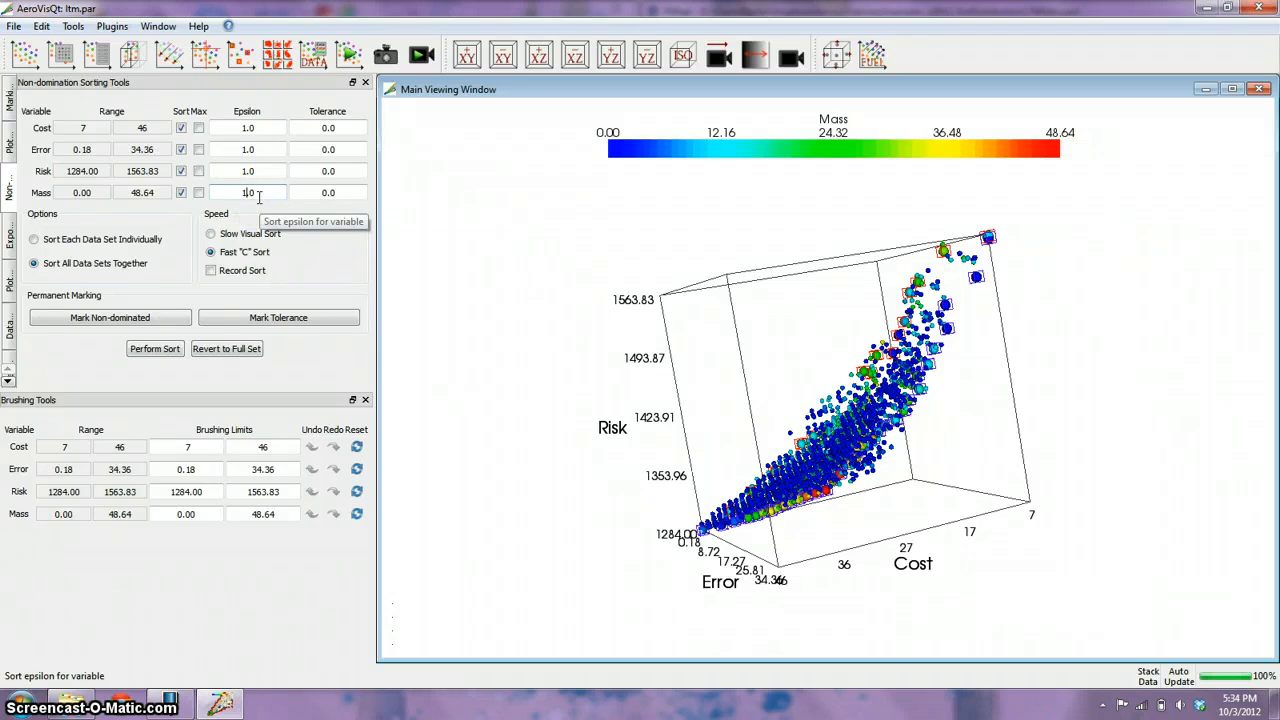
Perform the non-domination sort on all four objectives: Cost, Error, Risk and Mass.
left_click(187, 296)
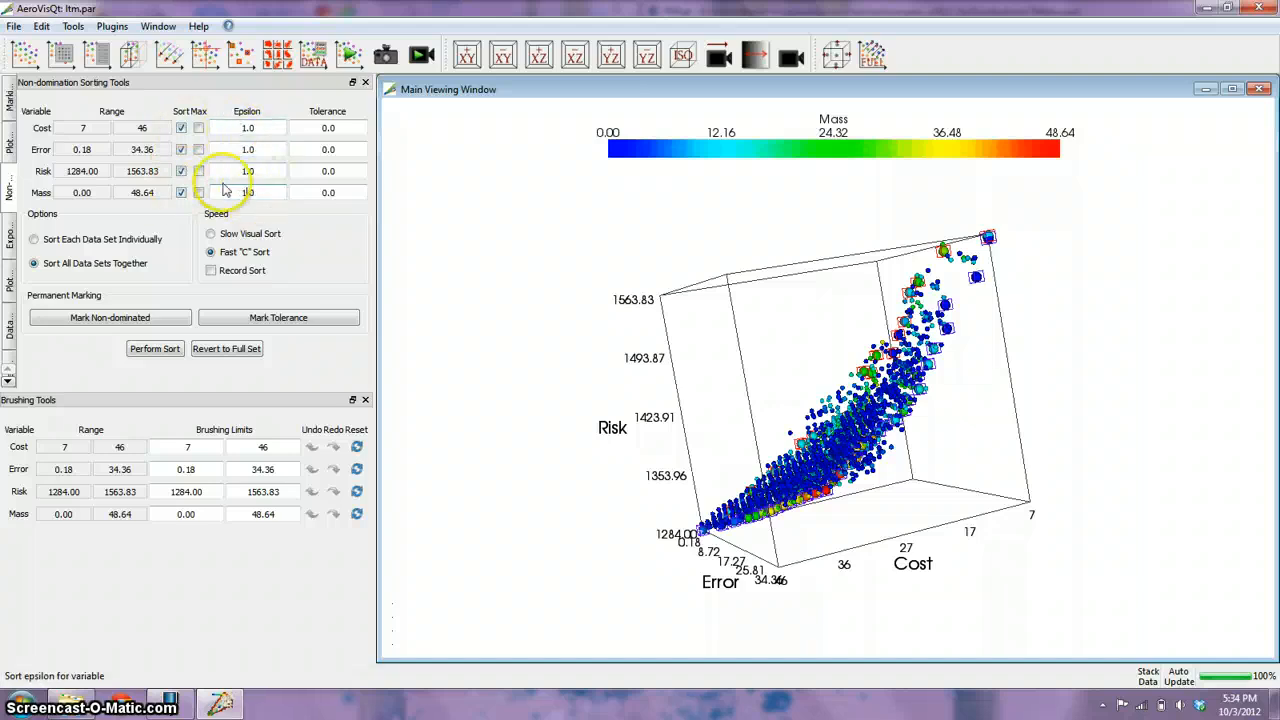
left_click(152, 352)
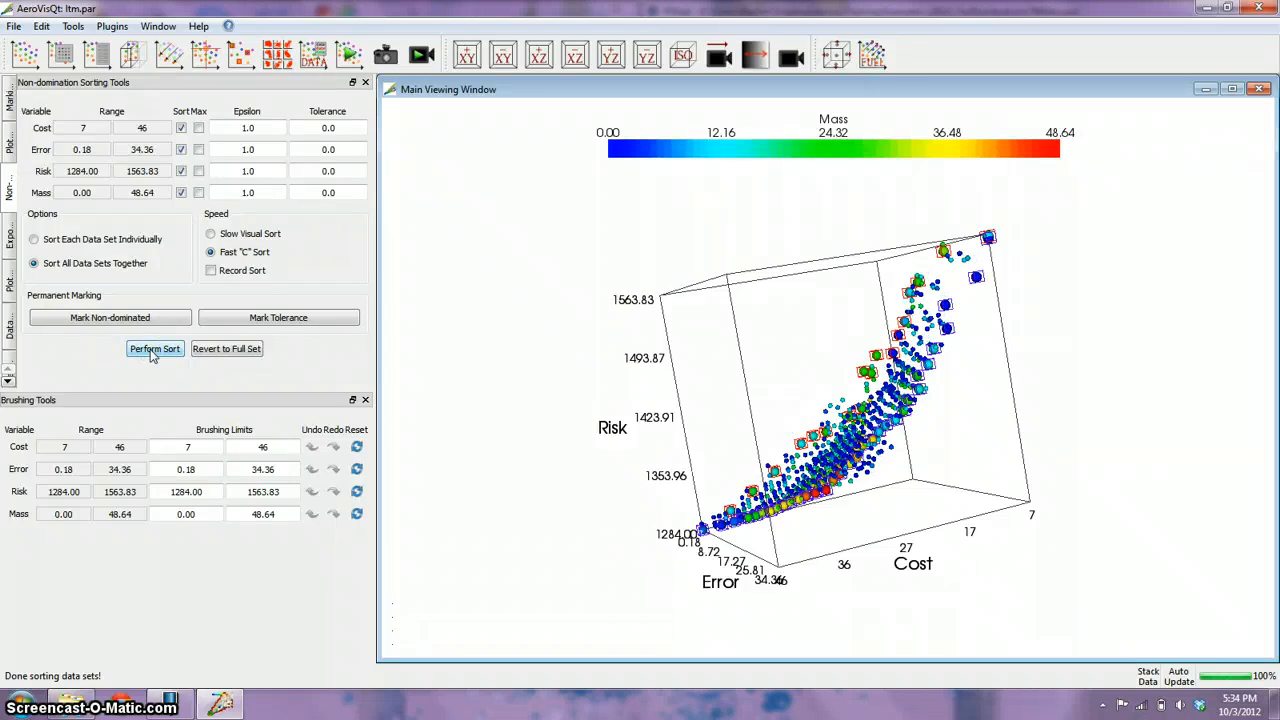
left_click(528, 456)
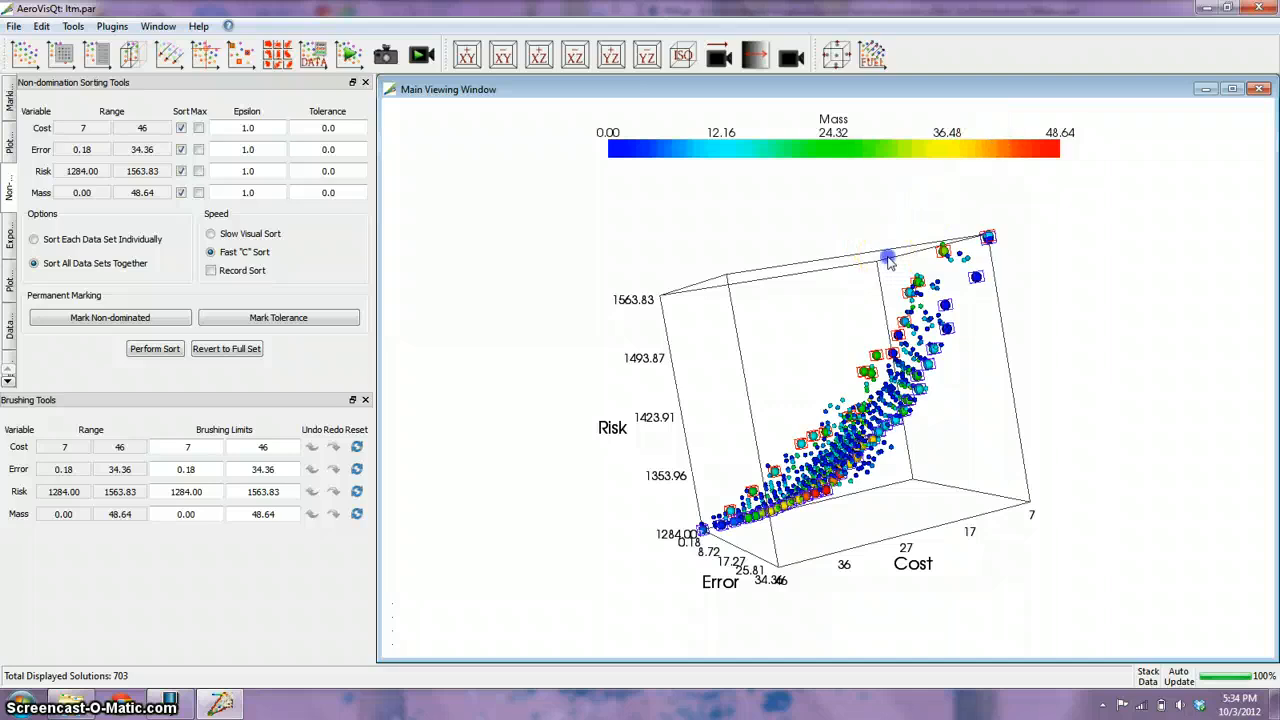
Examine how the marked Cost/Error and Cost/Risk solutions lie within the four-objective non-dominated set, using a rotated, close-up view of the plot.
left_click_drag(884, 256, 1065, 312)
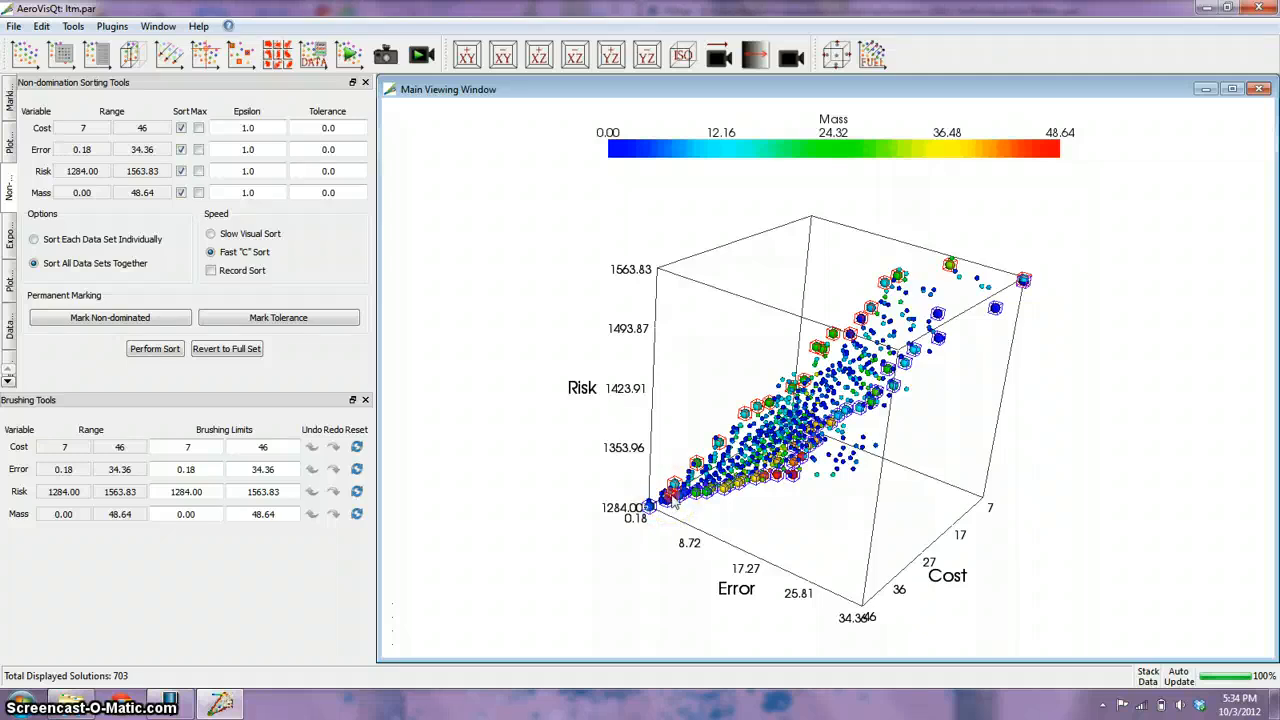
left_click_drag(675, 503, 775, 283)
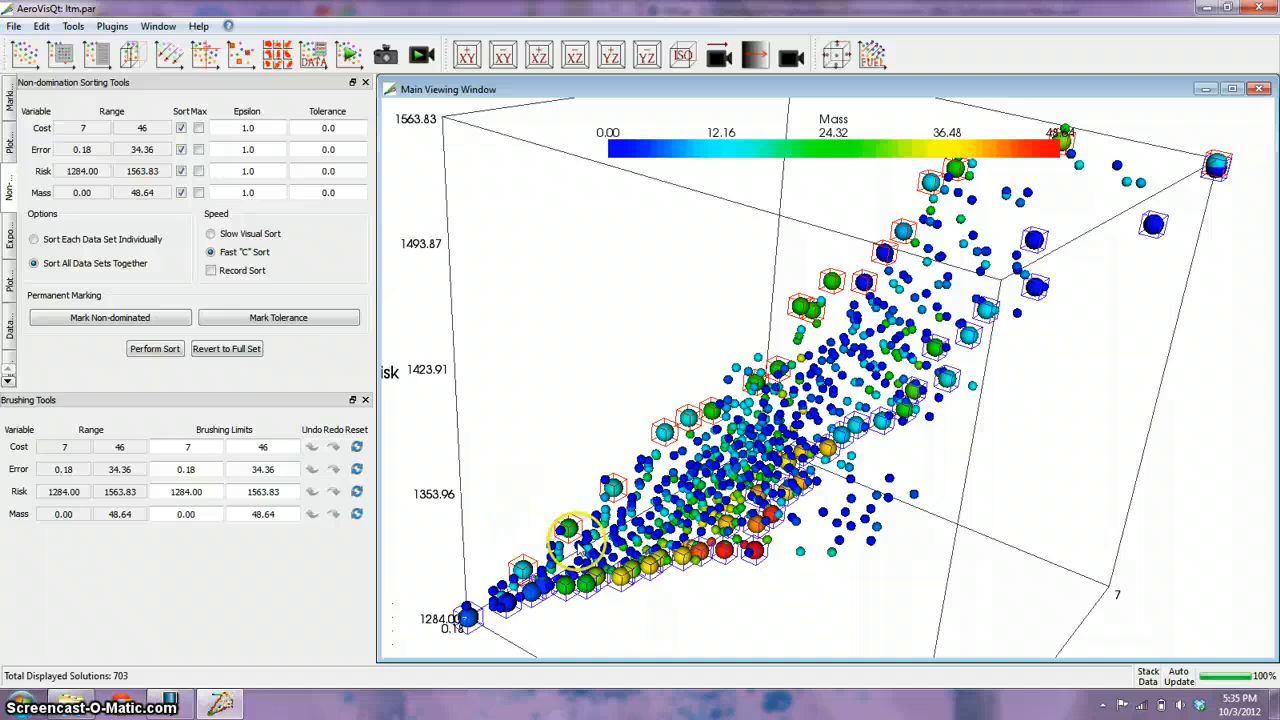
left_click_drag(586, 545, 705, 487)
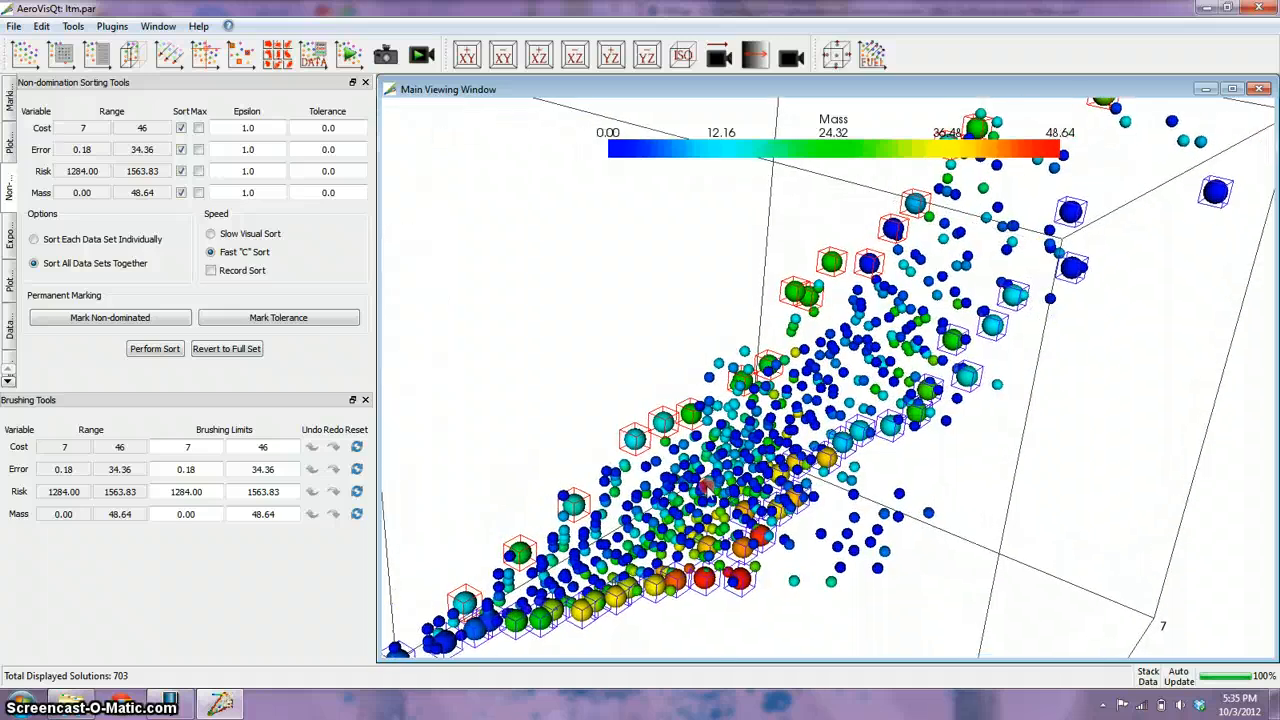
mouse_move(705, 487)
right_mouse_down()
mouse_move(694, 498)
mouse_move(690, 485)
right_mouse_up()
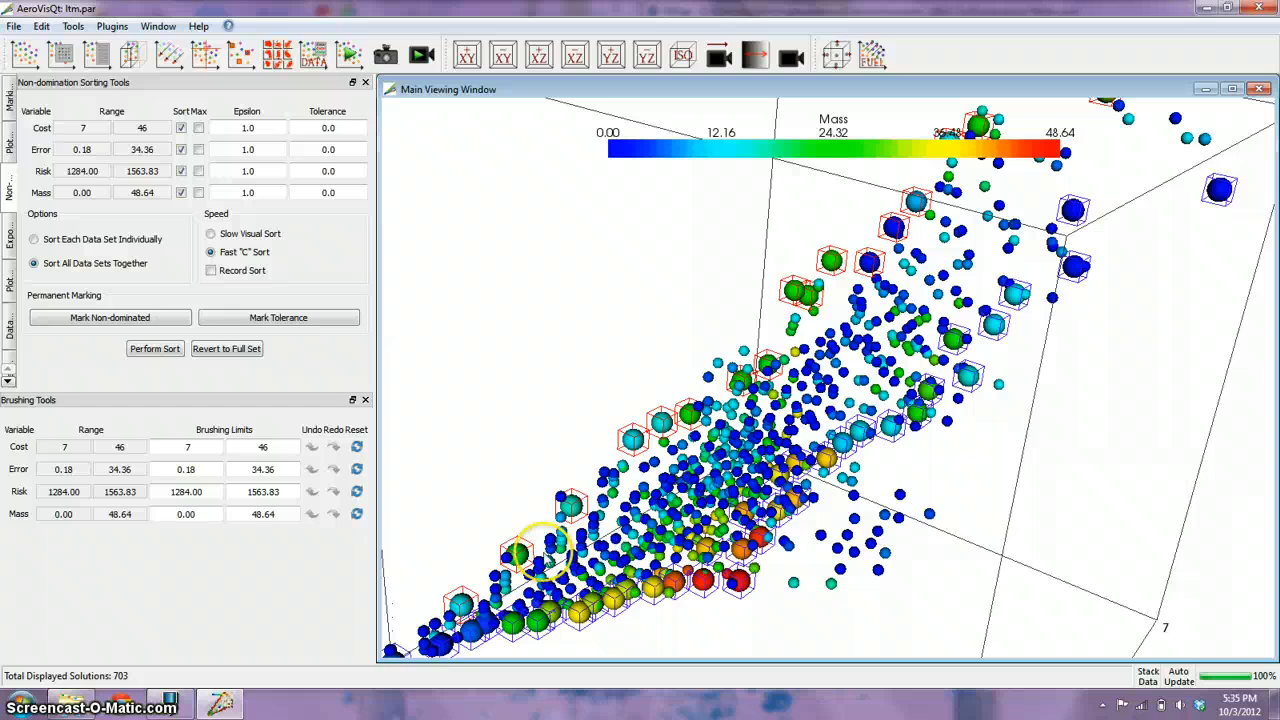
left_click_drag(537, 550, 524, 602)
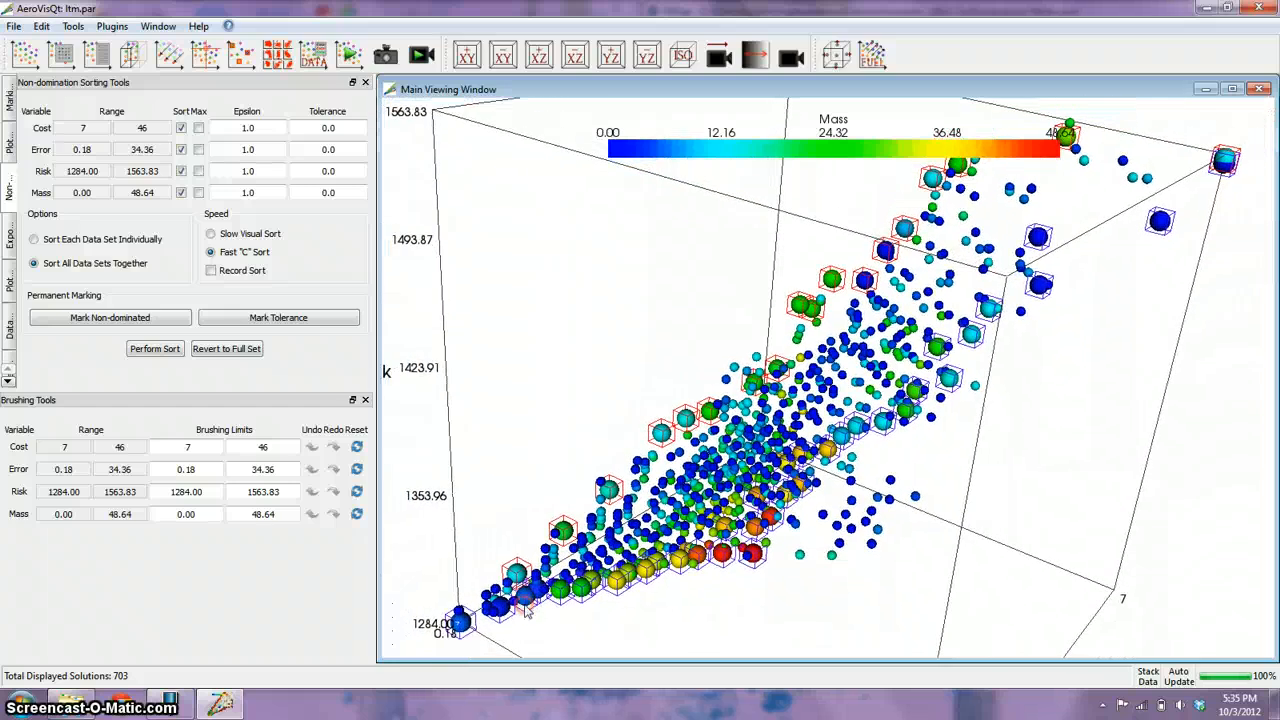